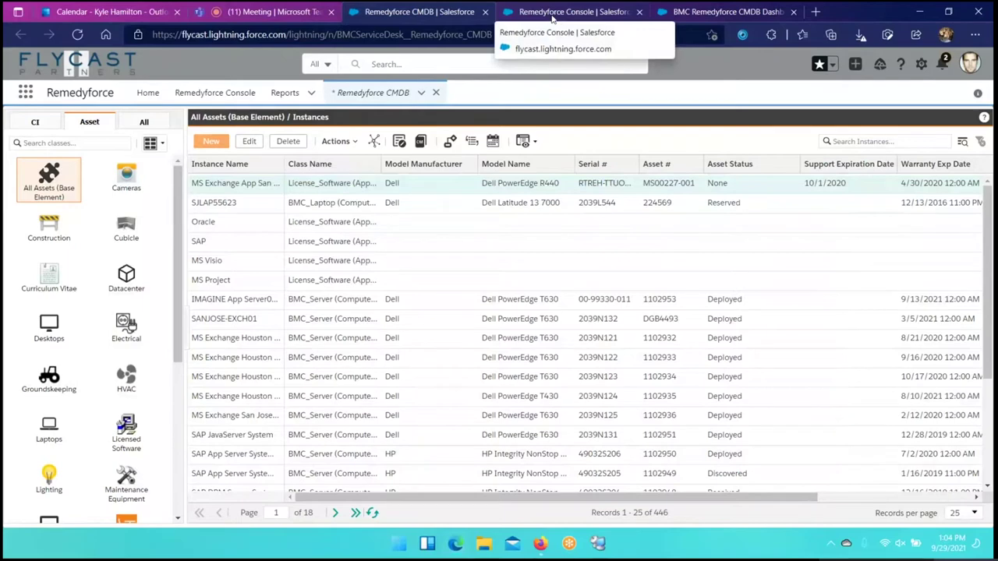
- Open incident 00003038 in the Remedyforce Console and show its linked services and CIs
click(553, 13)
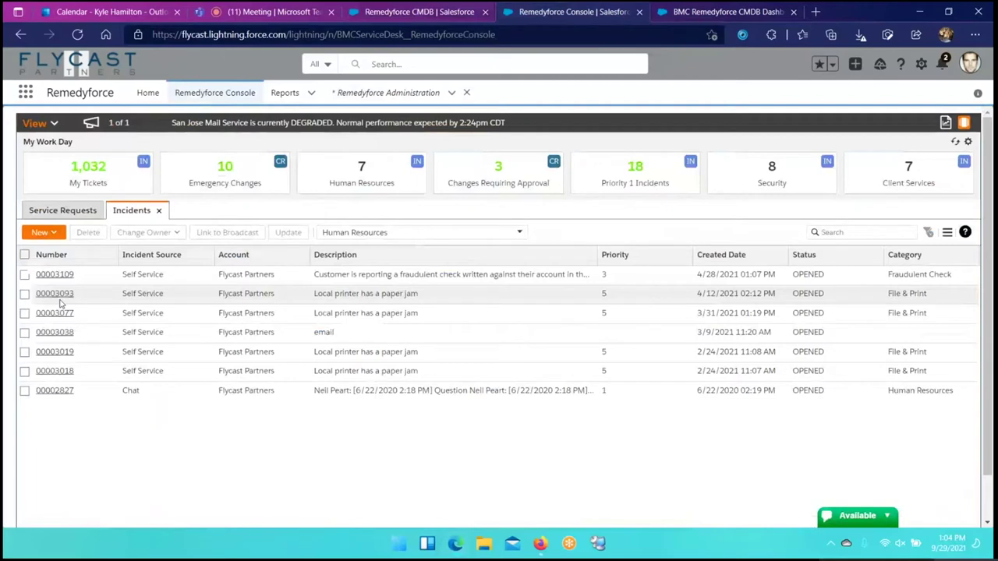
click(55, 333)
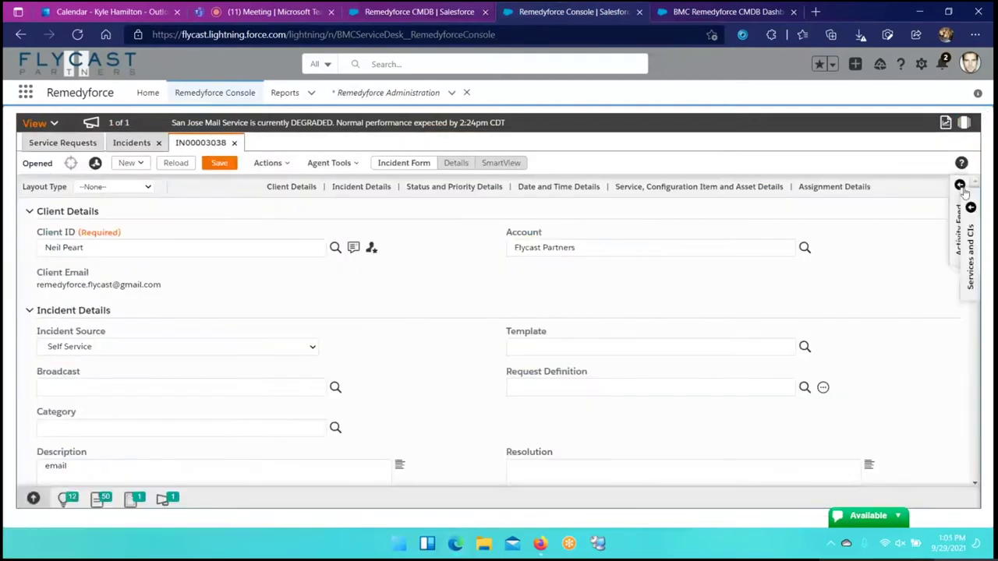
click(962, 187)
click(615, 218)
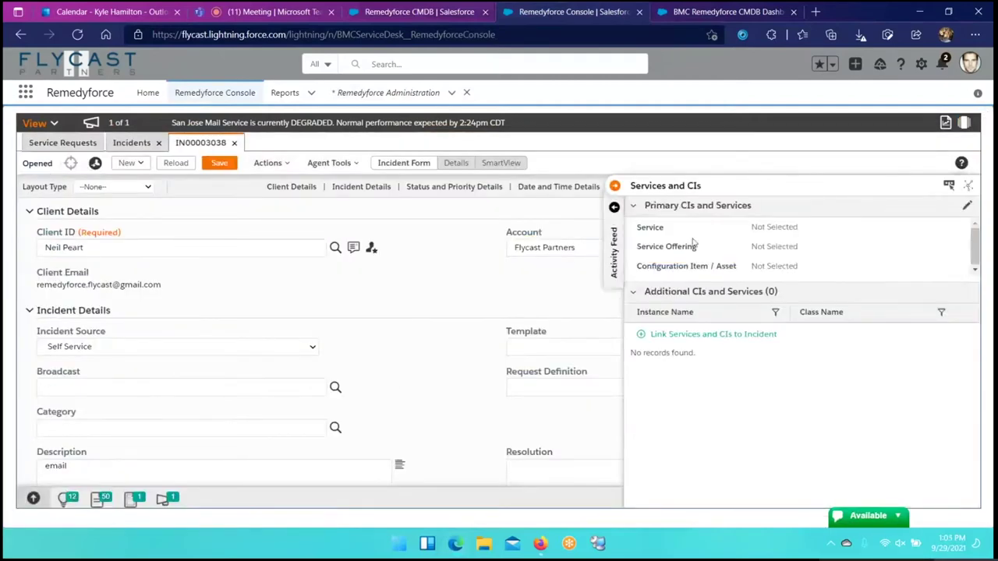
- Link configuration item DALNEP2210 to the incident
click(713, 335)
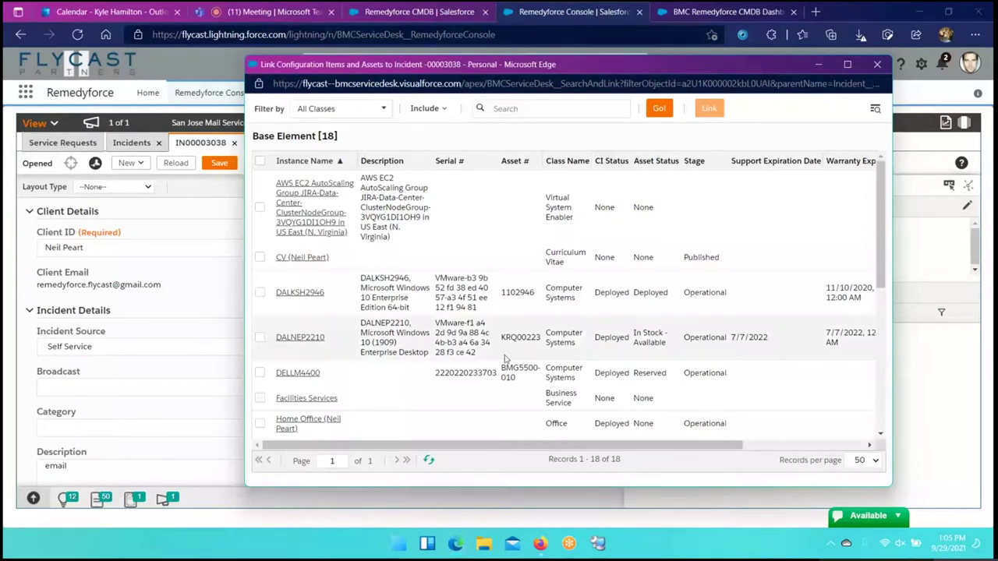
scroll(504, 359, down, 2)
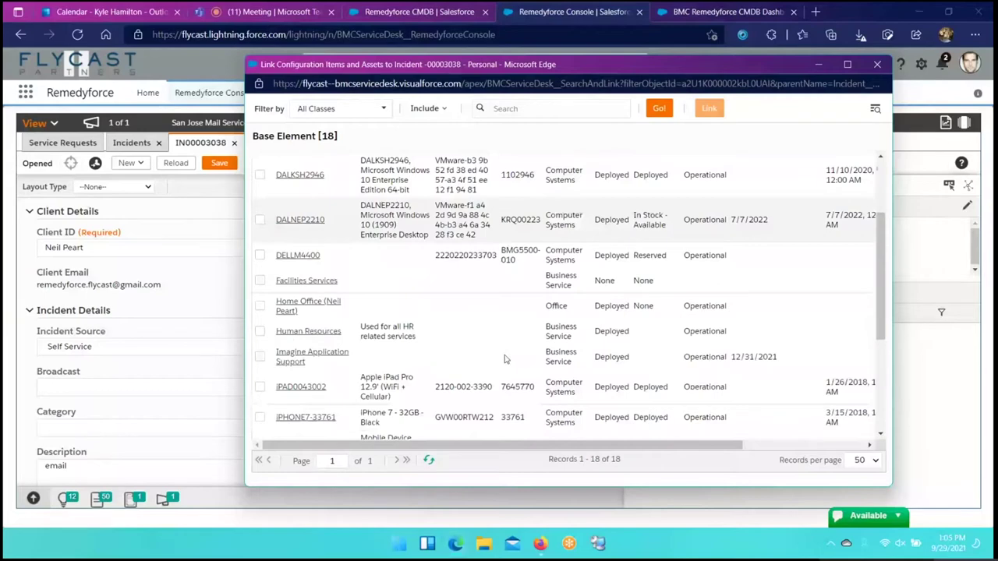
scroll(504, 358, down, 3)
scroll(504, 358, up, 6)
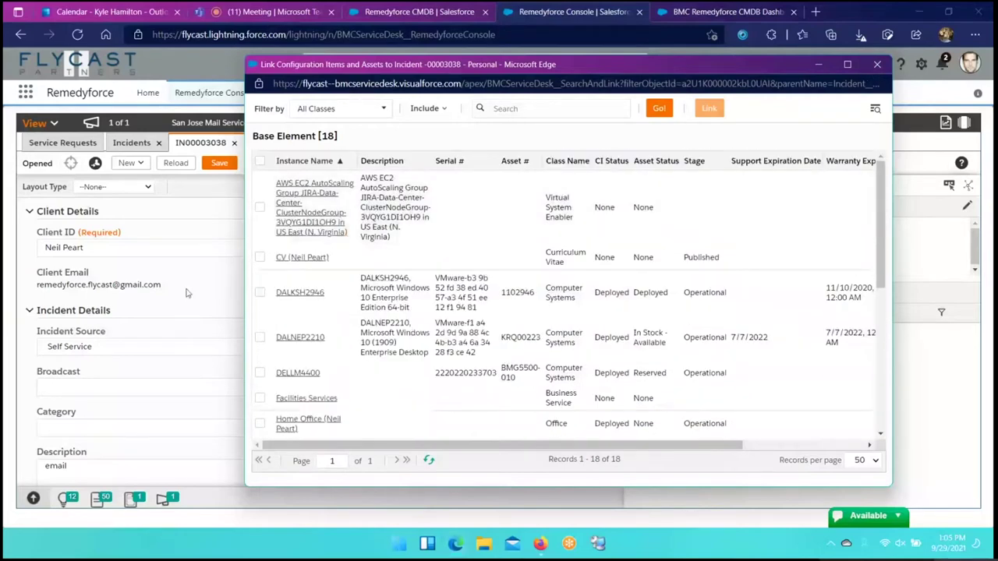
click(260, 337)
click(709, 109)
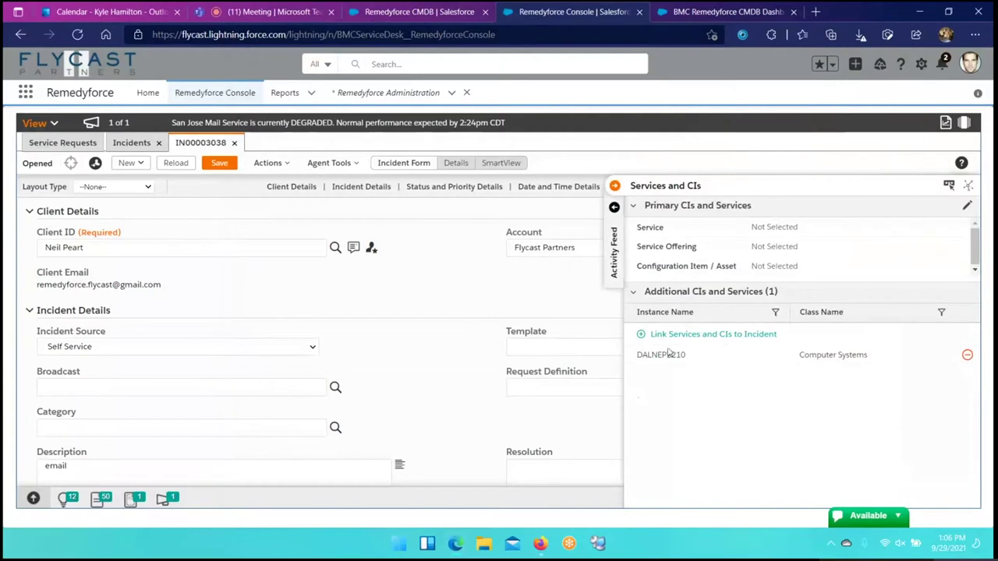
- Open the Configuration Item lookup under Primary CIs and Services and show the BCM device list
mouse_move(669, 355)
click(966, 206)
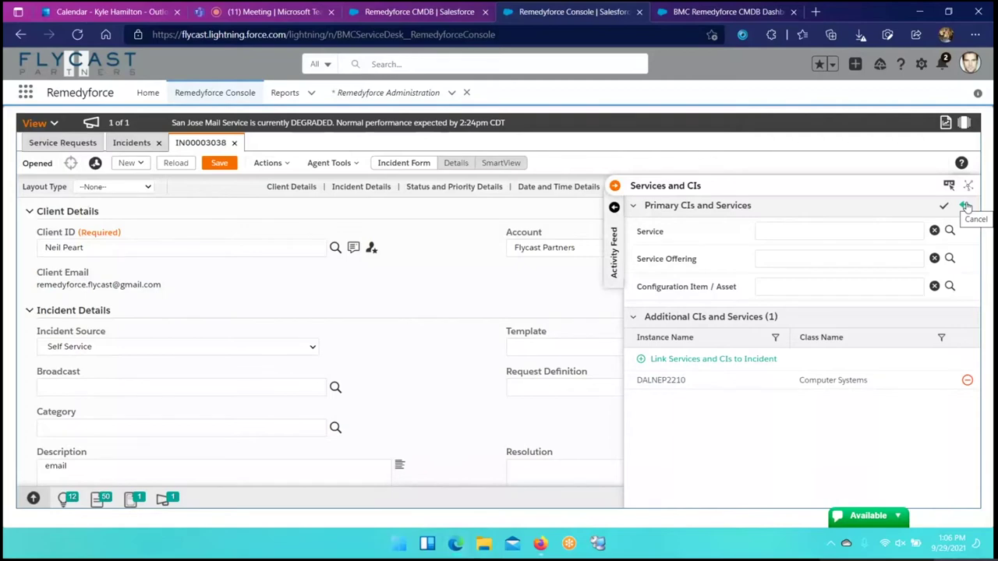
click(950, 287)
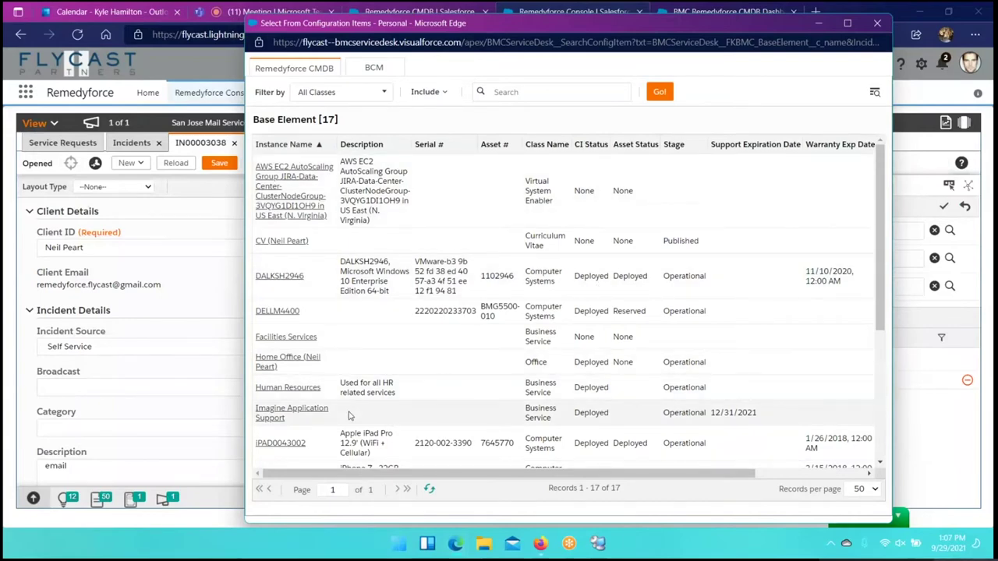
click(365, 70)
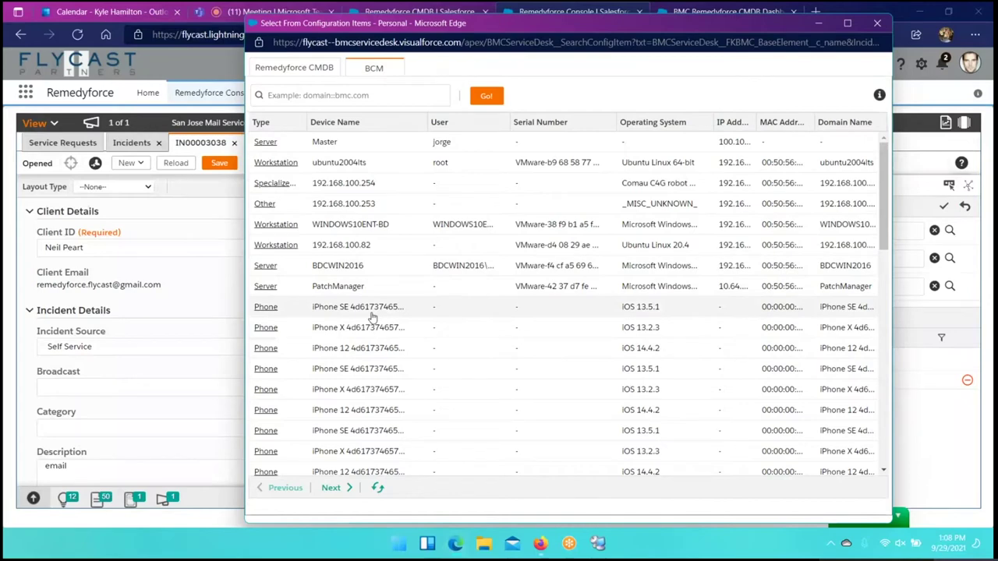
- Choose WINDOWS10ENT-BD from the BCM list as the Configuration Item / Asset
click(265, 225)
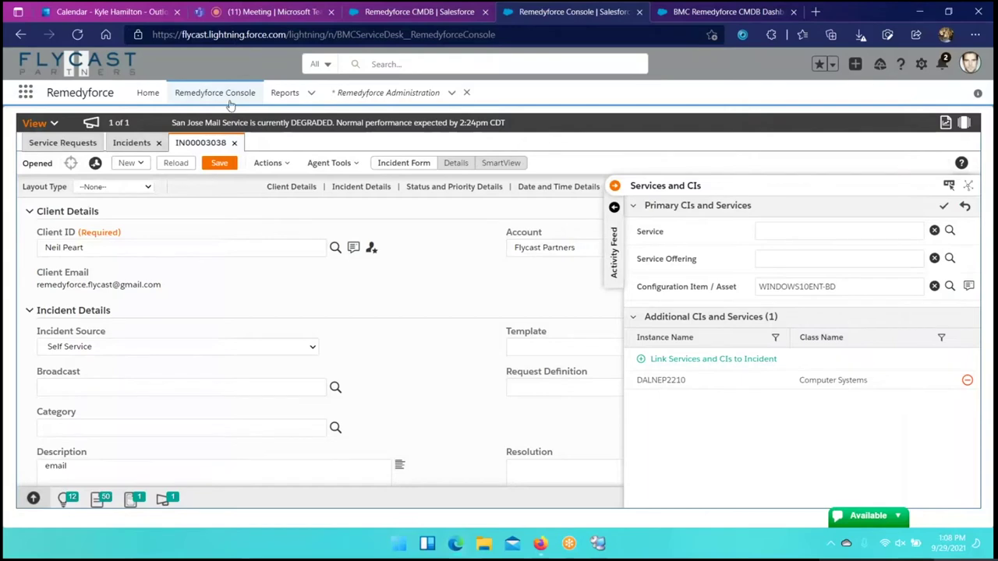
- Save incident 00003038
click(218, 163)
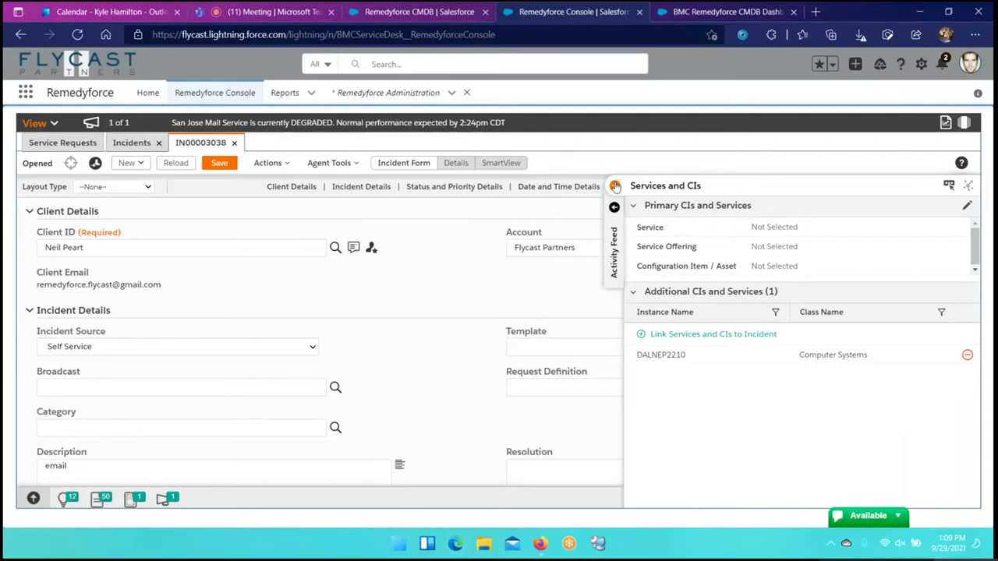
- Enter WINDOWS10ENT-BD as the Configuration Item / Asset and save the incident
click(615, 187)
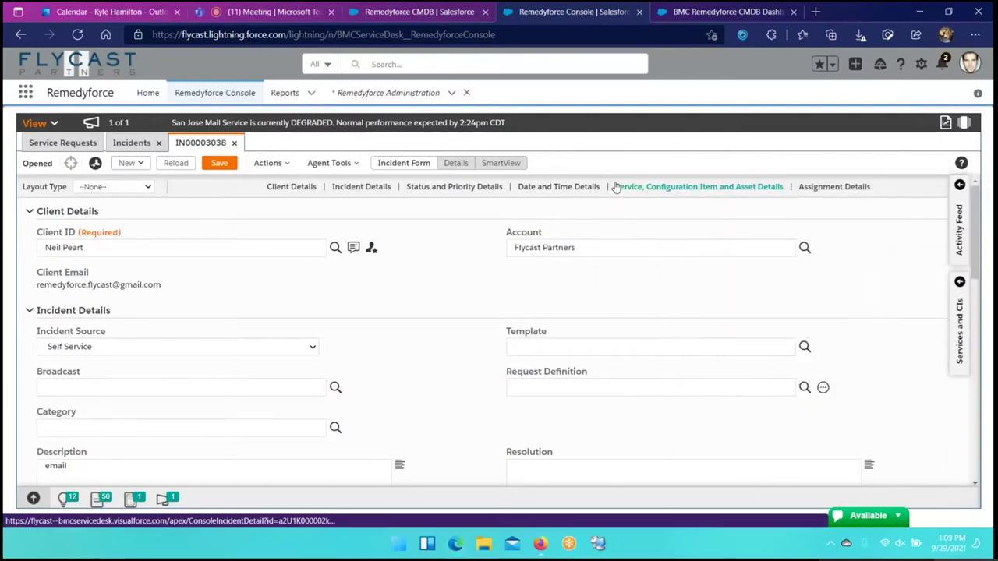
scroll(406, 281, down, 4)
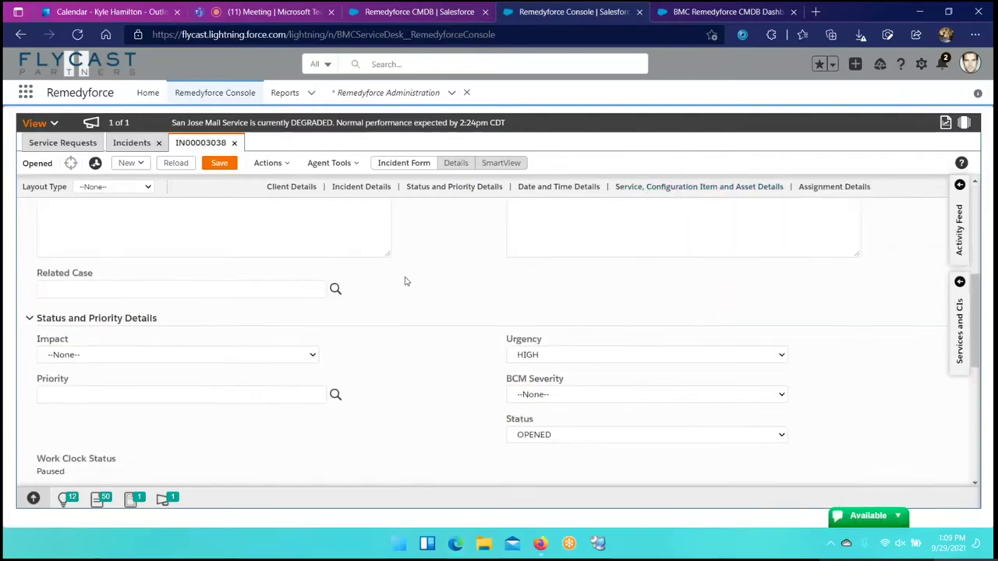
scroll(404, 282, down, 10)
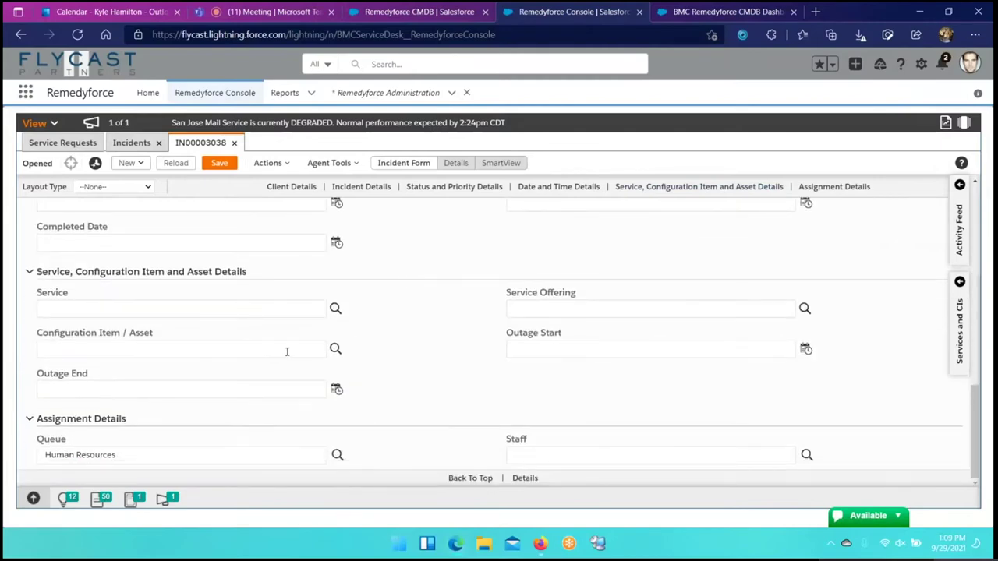
click(287, 351)
text(WIN)
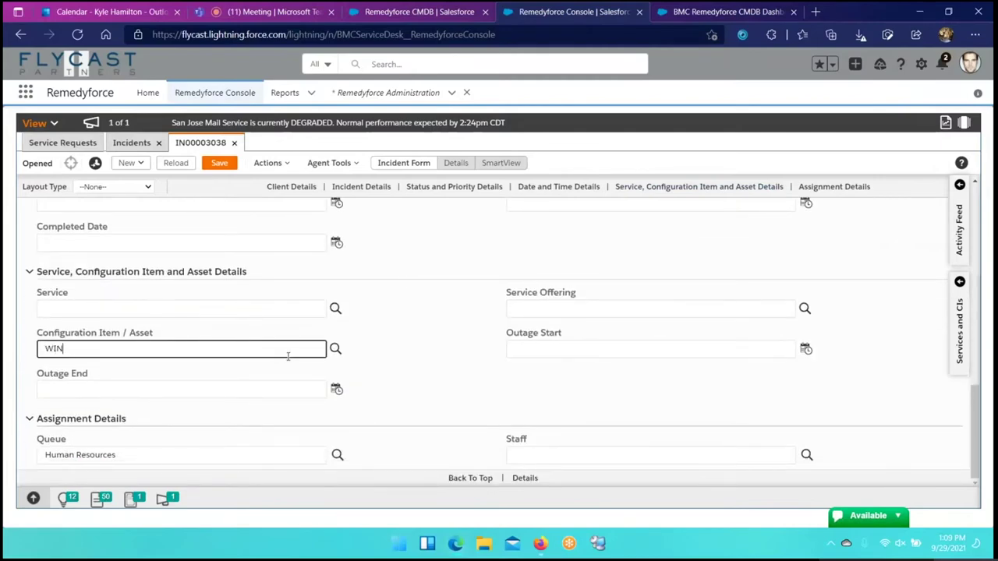
text(DOWS10)
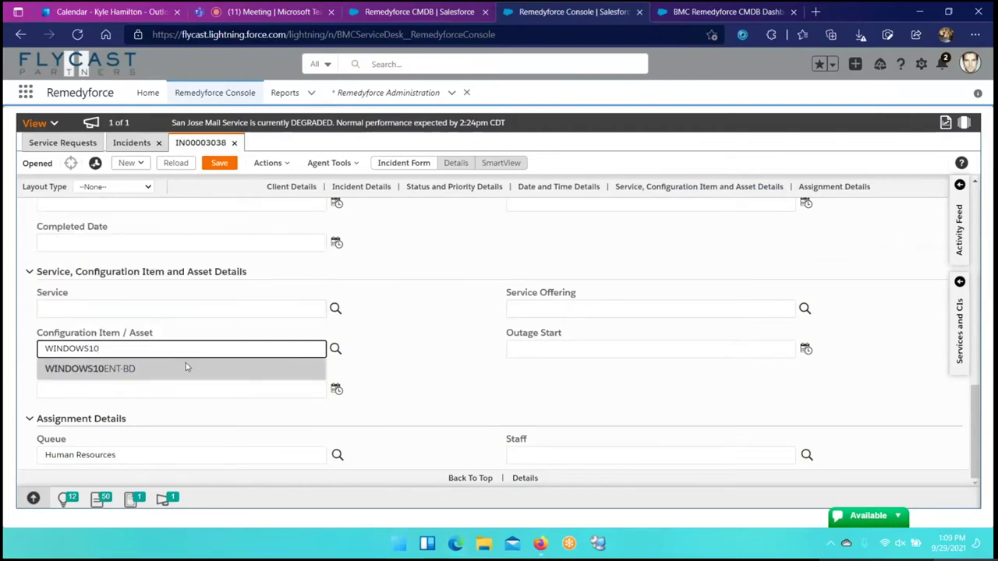
click(188, 367)
click(220, 164)
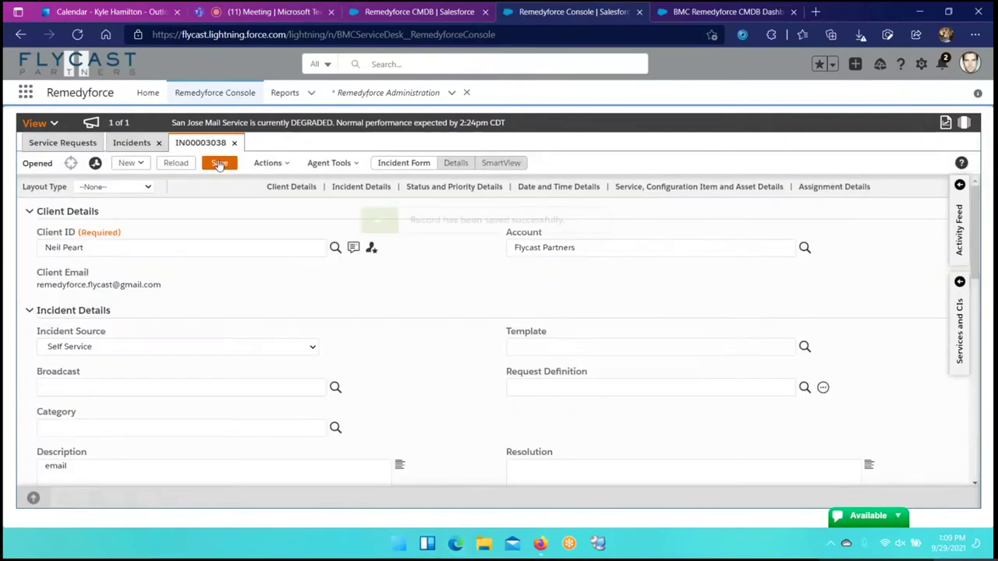
scroll(171, 303, down, 8)
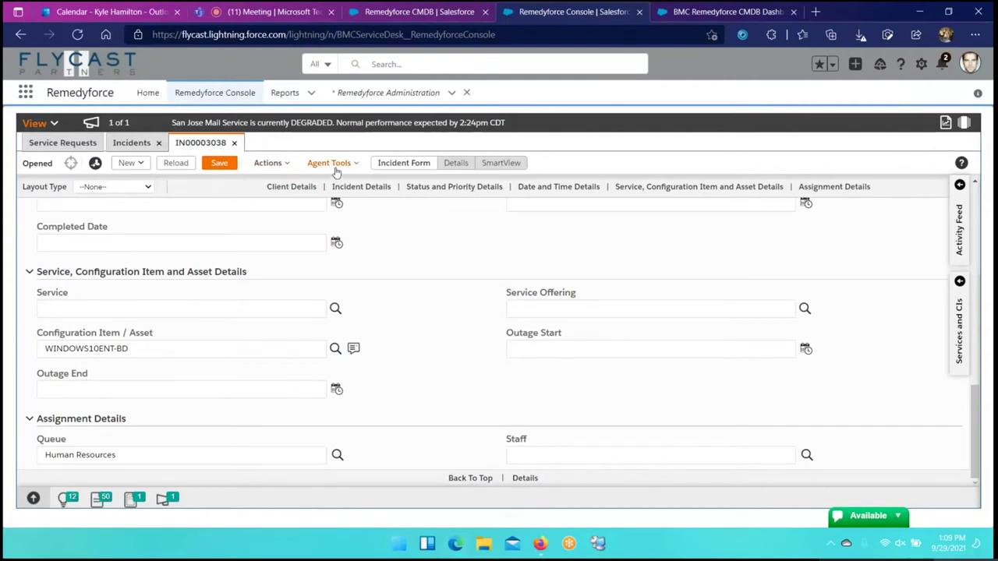
- Open CMDB Actions from the incident's Agent Tools menu
click(286, 164)
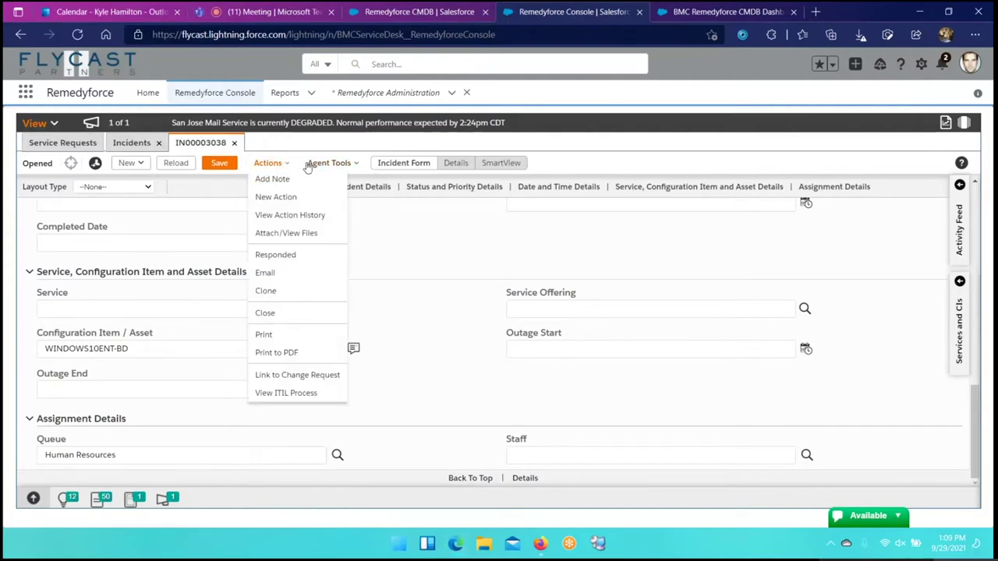
click(312, 164)
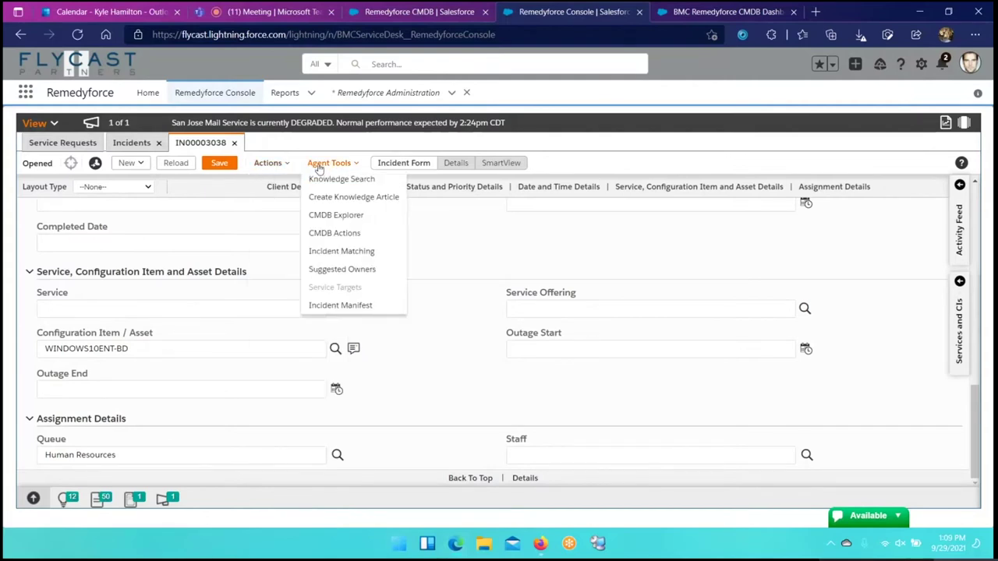
click(345, 234)
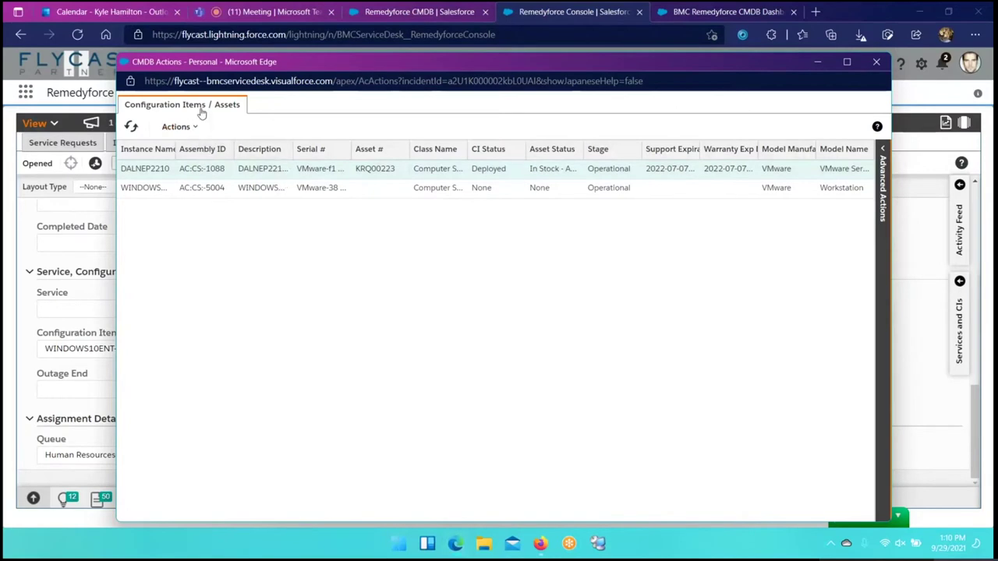
- Show the Inventory Summary of the workstation asset from the Actions menu
click(196, 127)
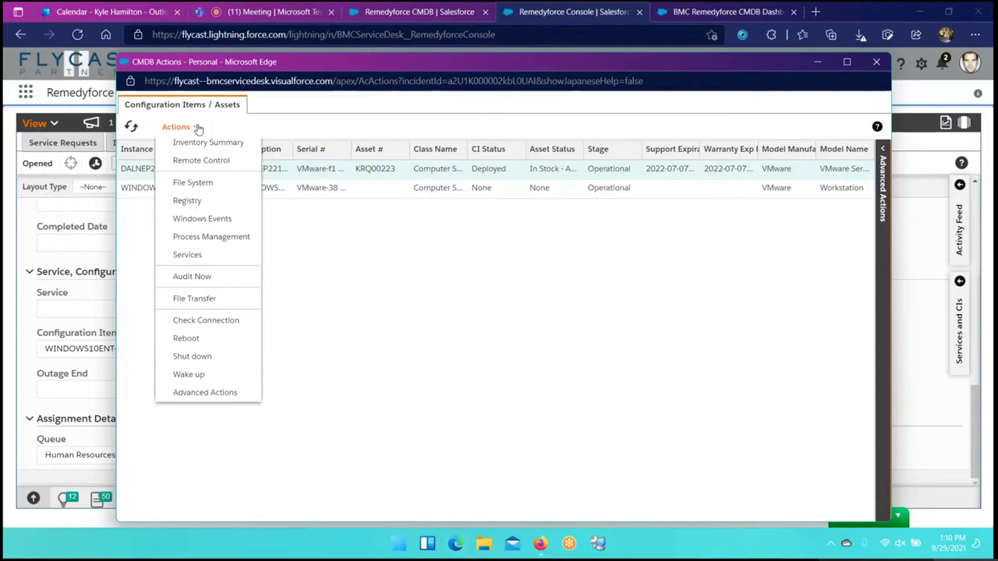
click(209, 144)
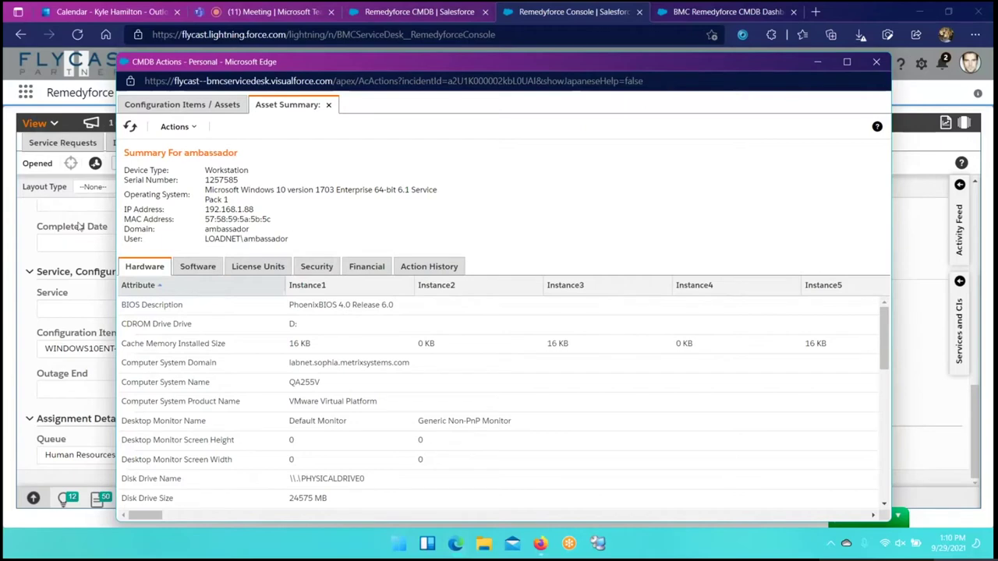
- Review the workstation's Software, License Units, Security and Financial details
click(199, 267)
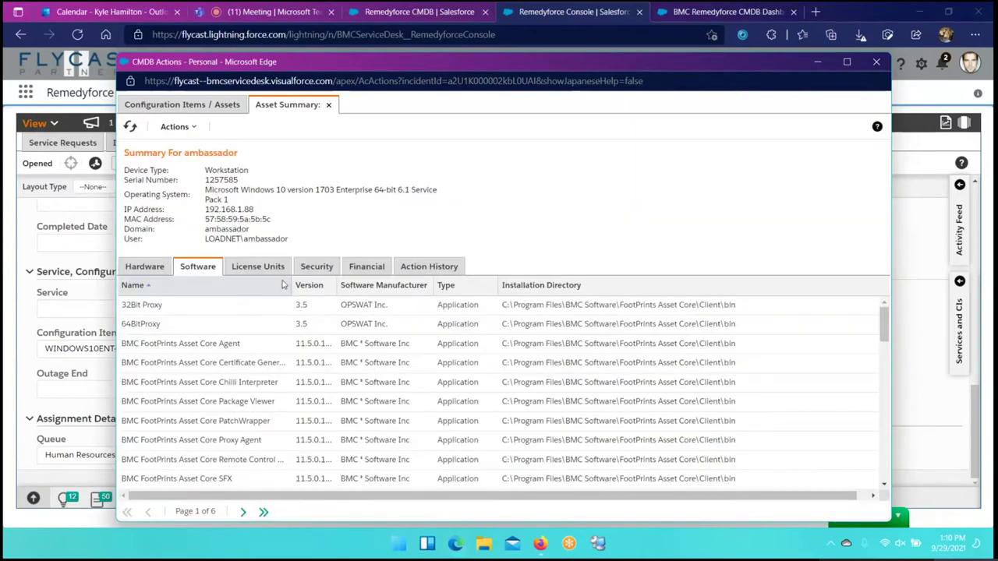
click(275, 270)
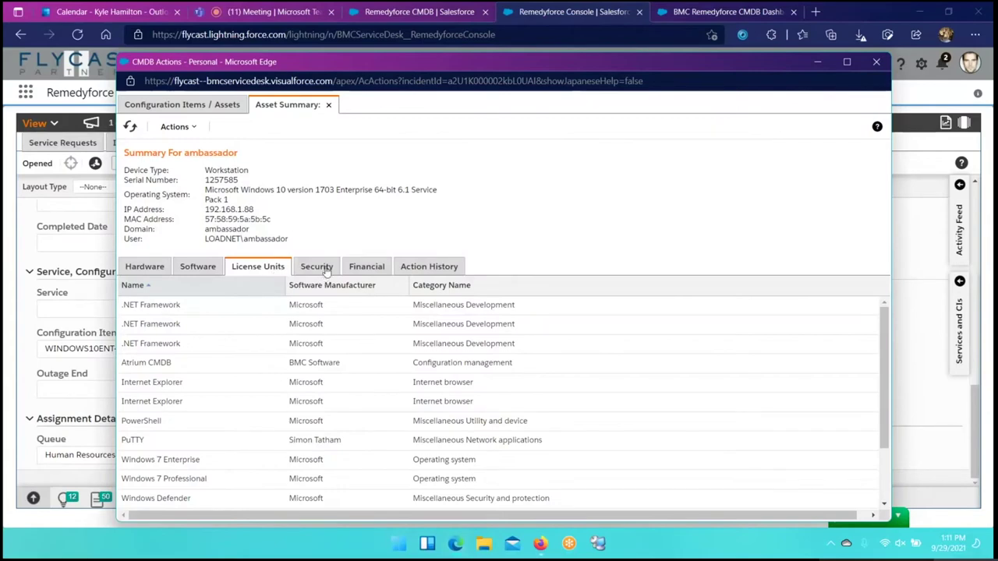
click(326, 269)
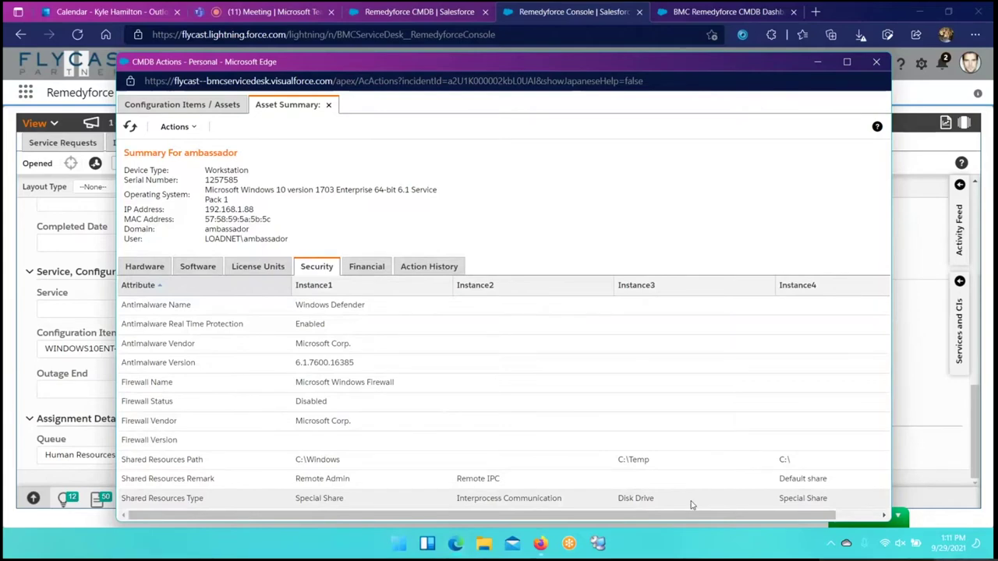
click(376, 274)
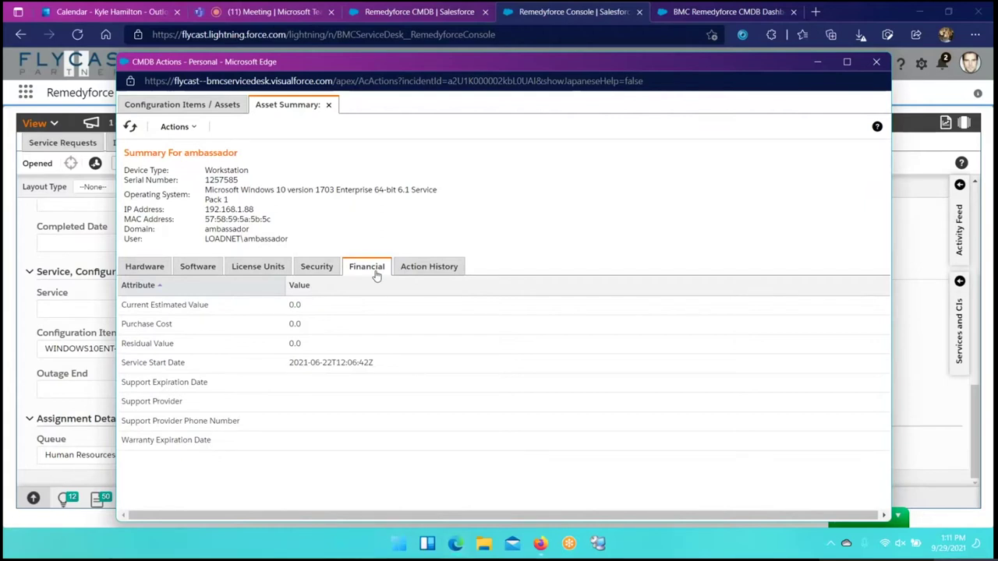
- Start a remote control session to the WINDOWS workstation asset and run the downloaded launcher
click(329, 107)
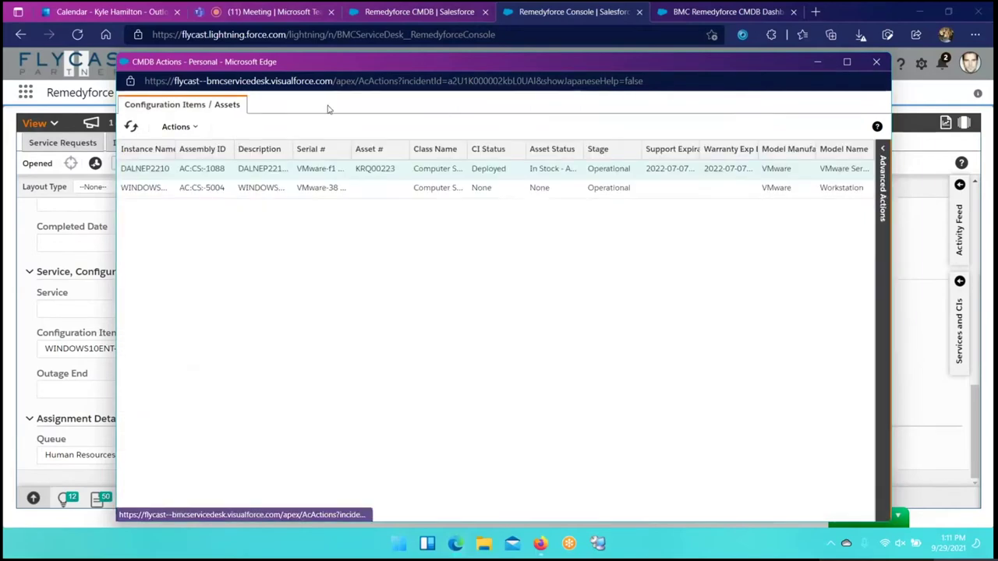
click(301, 197)
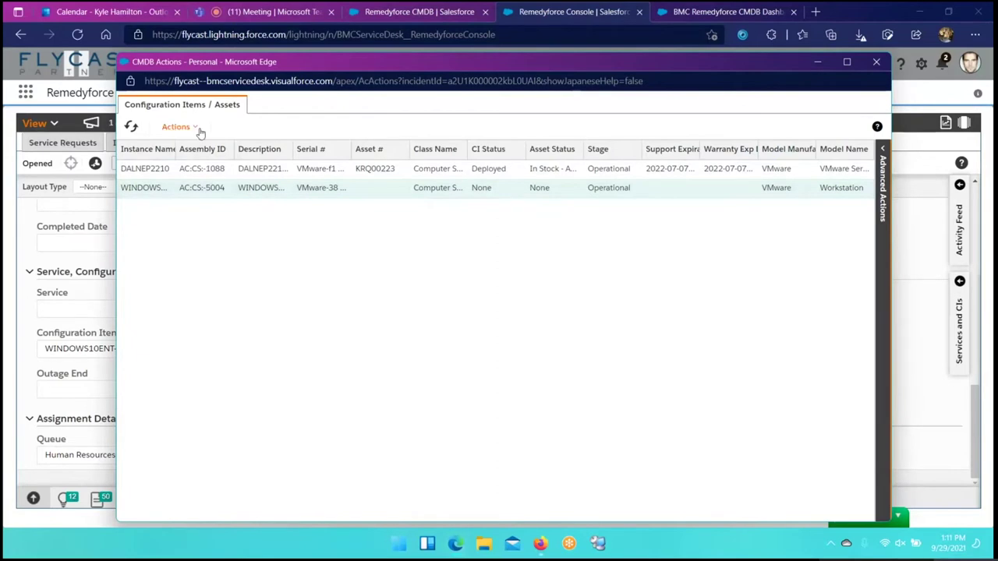
click(198, 131)
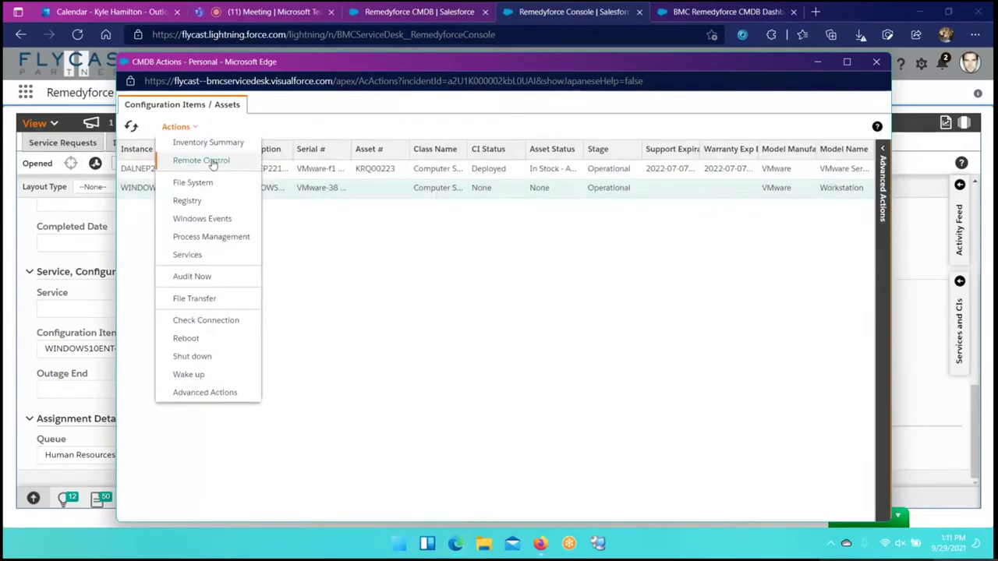
click(213, 161)
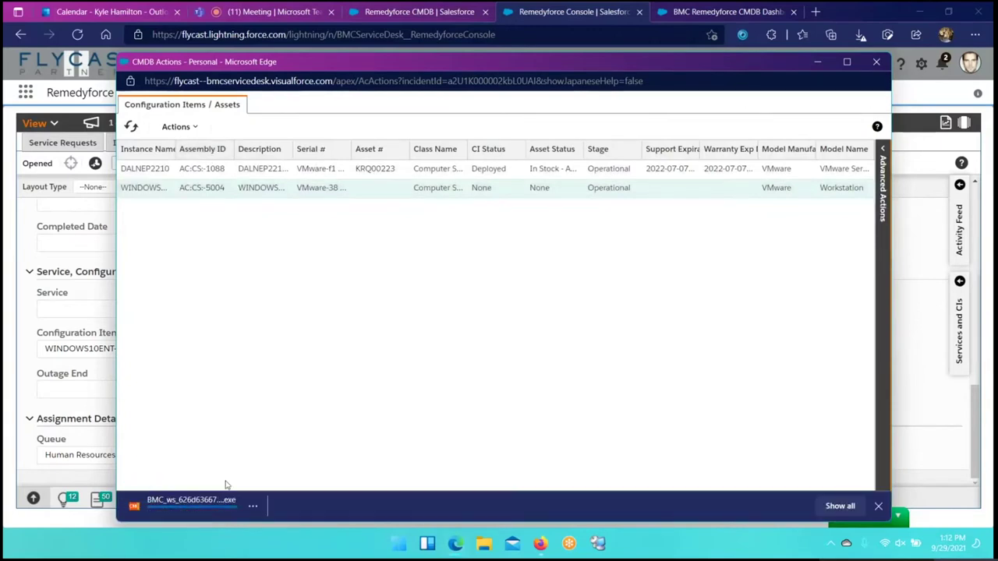
click(206, 509)
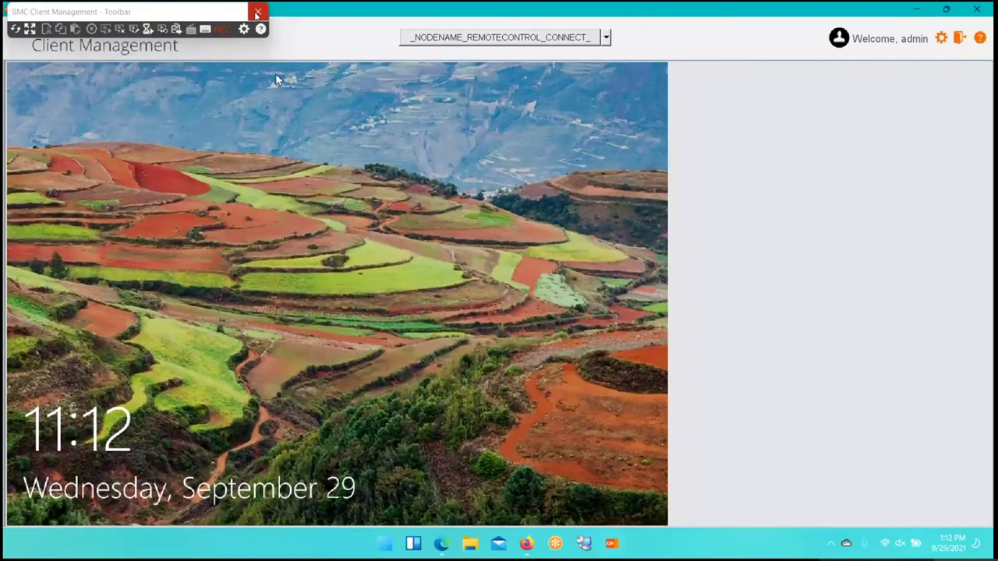
- Close the remote control toolbar and session window, and dismiss the connection error
click(257, 12)
click(257, 12)
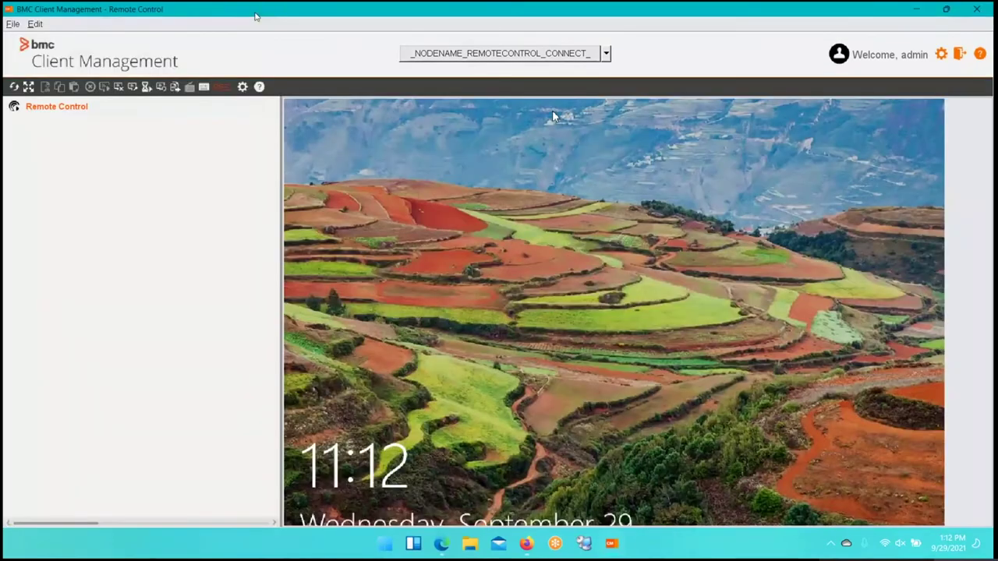
click(977, 9)
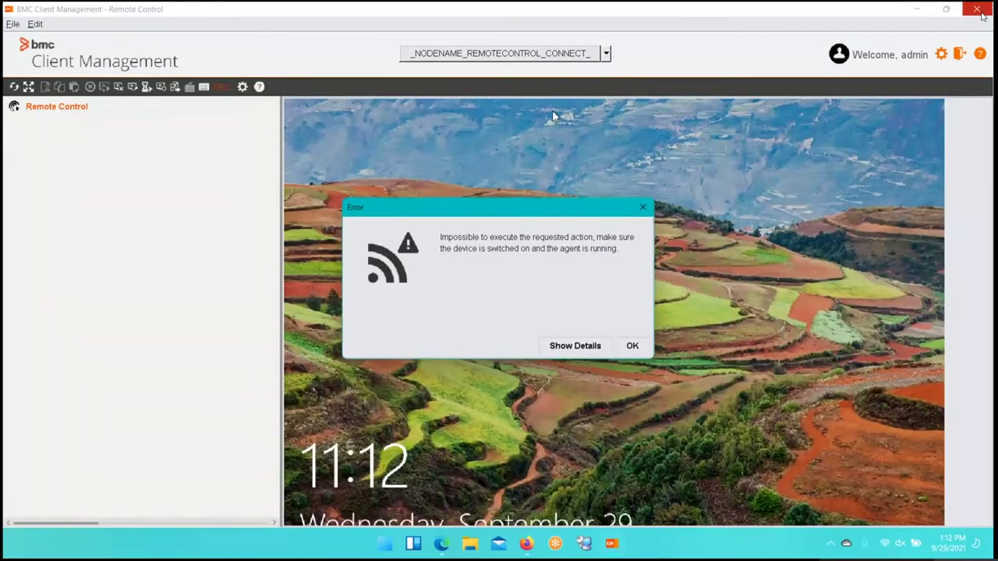
click(638, 349)
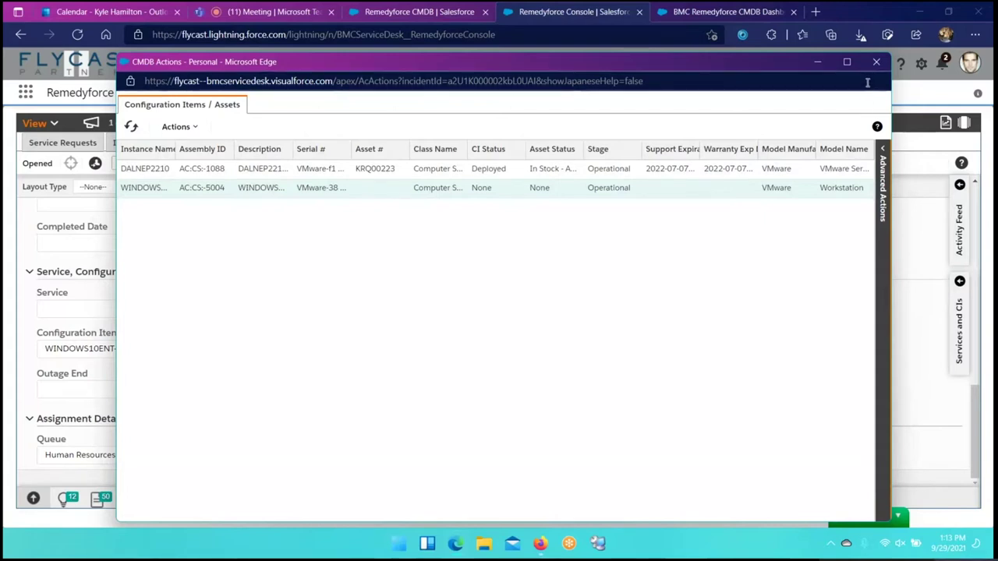
- Show the asset's Advanced Actions panel, including BCM Certificate and Install Opera Web Browsesr
click(195, 129)
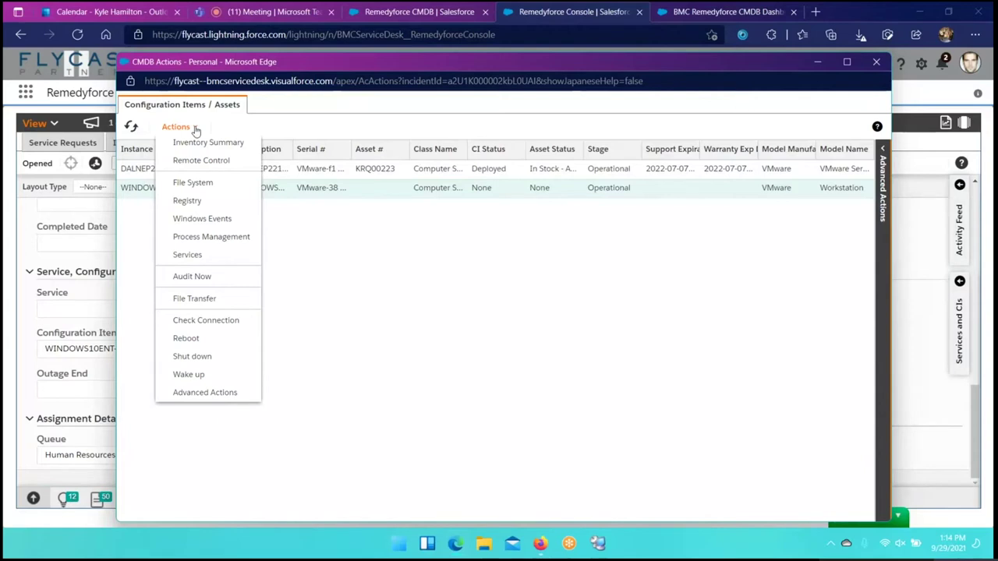
click(883, 149)
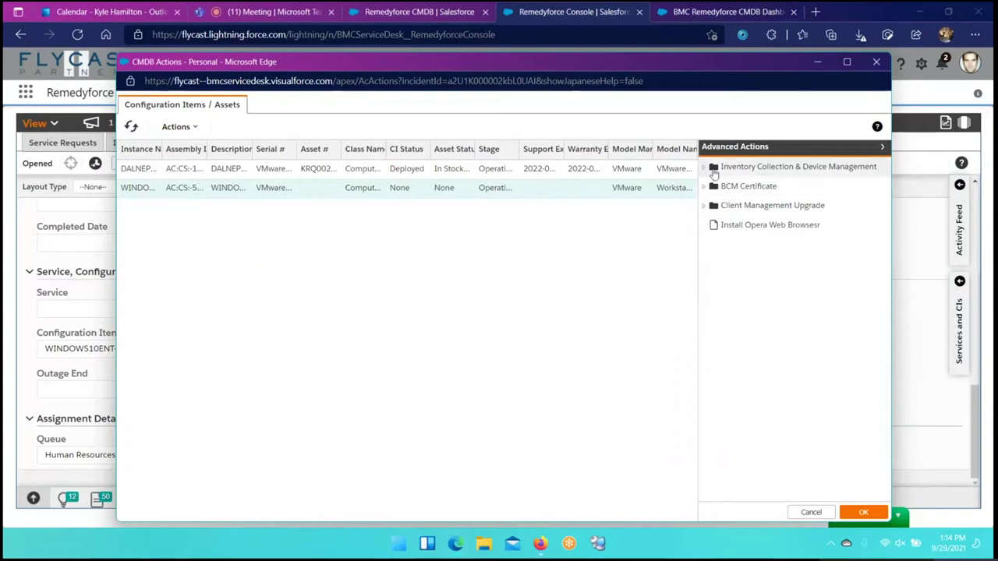
- Expand Inventory Collection & Device Management with its Inventory Management and Windows Power Management folders
click(704, 168)
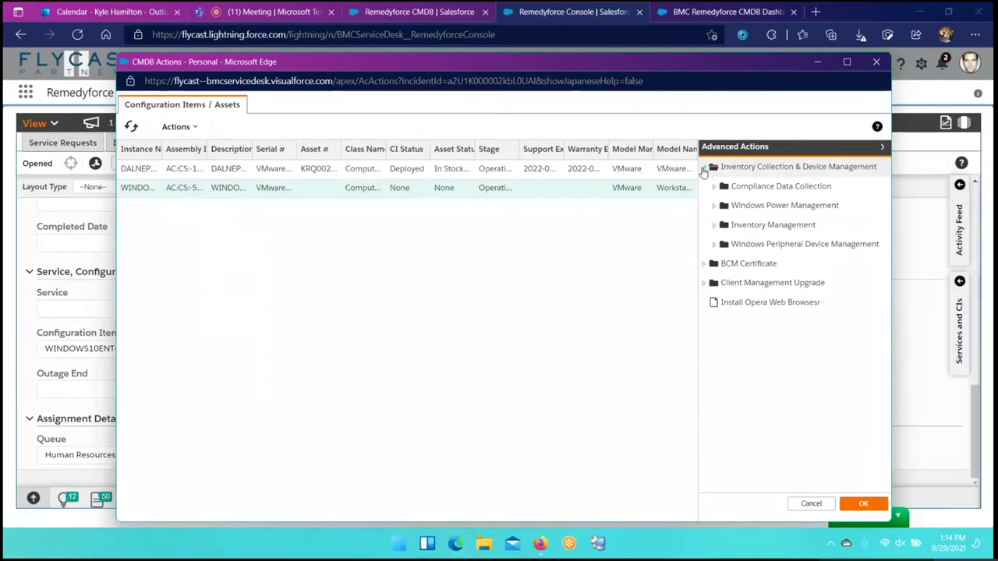
click(715, 226)
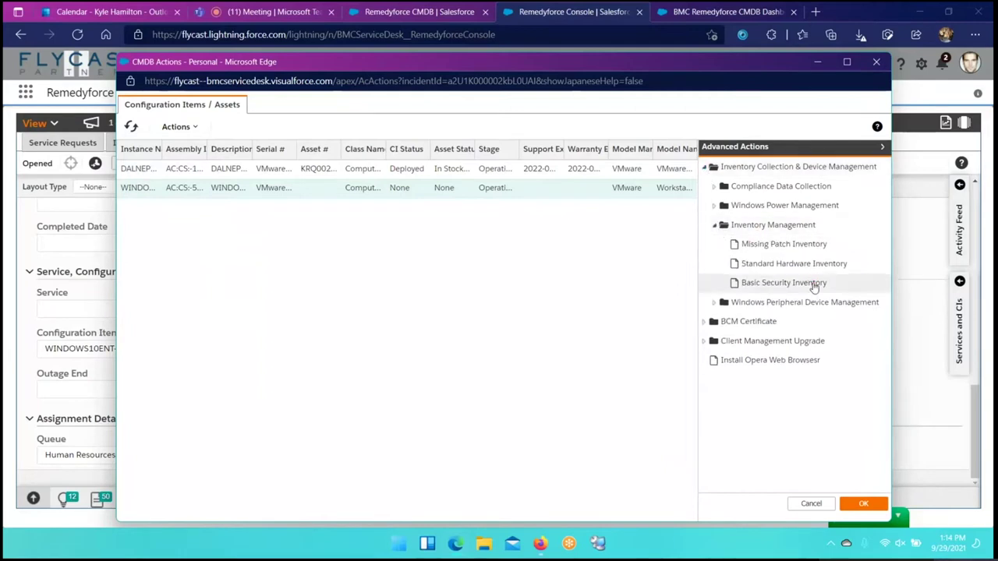
click(715, 207)
mouse_move(866, 307)
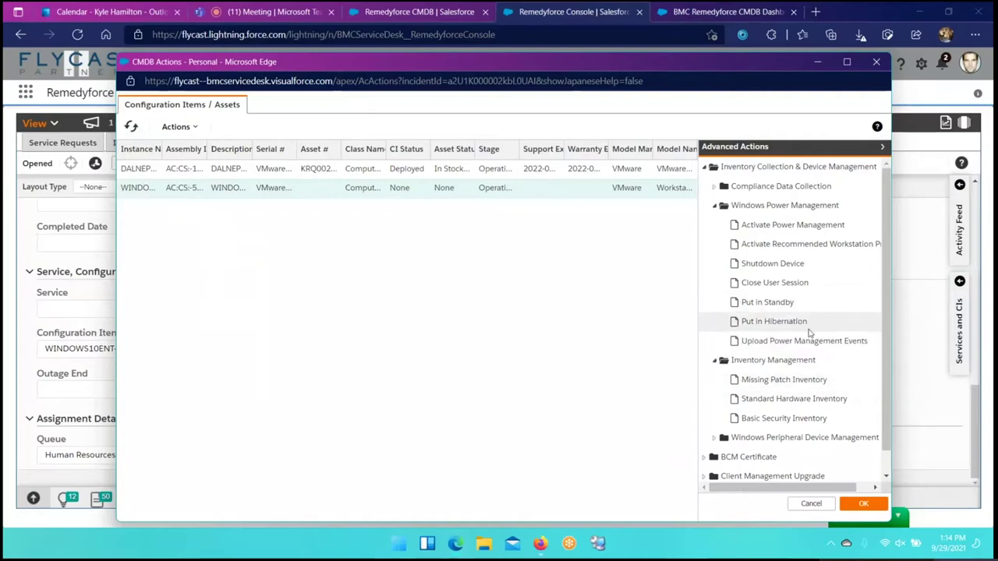
scroll(806, 337, down, 1)
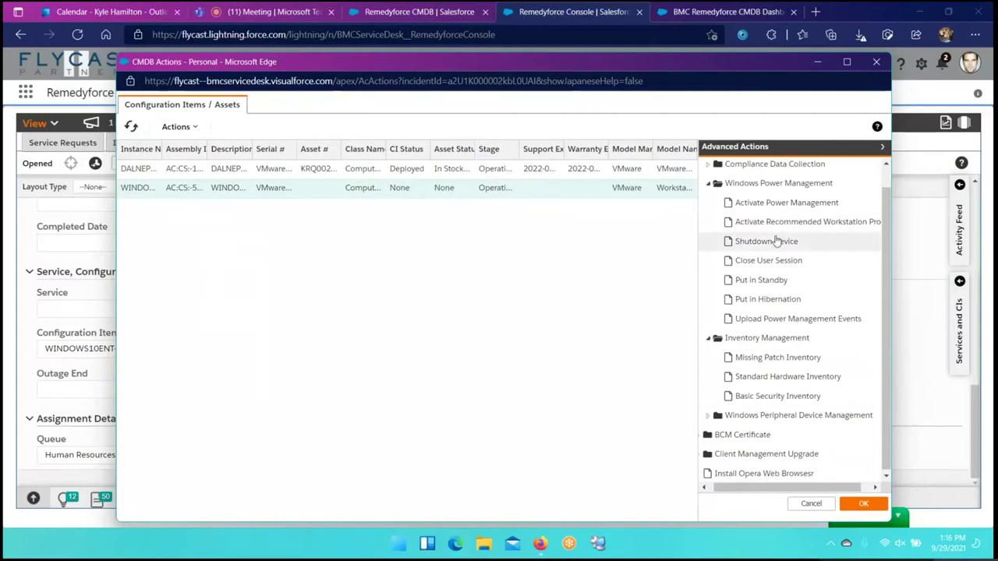
- Run the Shutdown Device rule, creating a task linked to incident IN00003038, and dismiss the confirmation
mouse_move(776, 242)
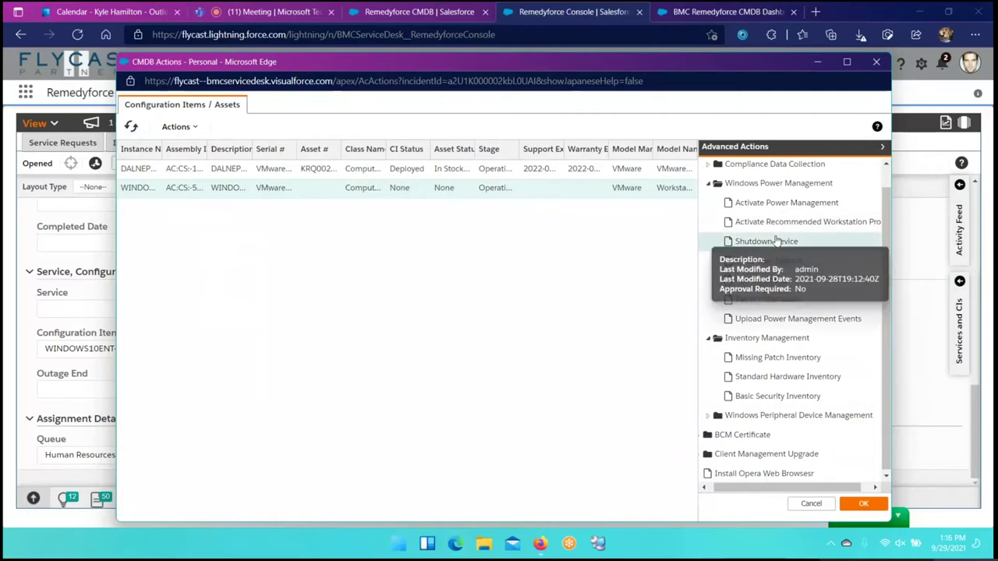
click(865, 505)
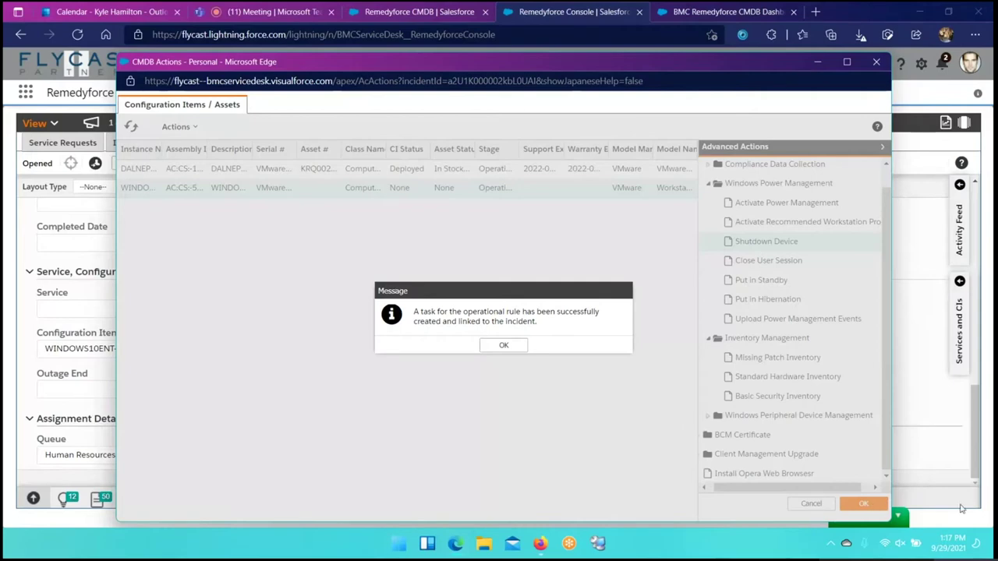
click(499, 350)
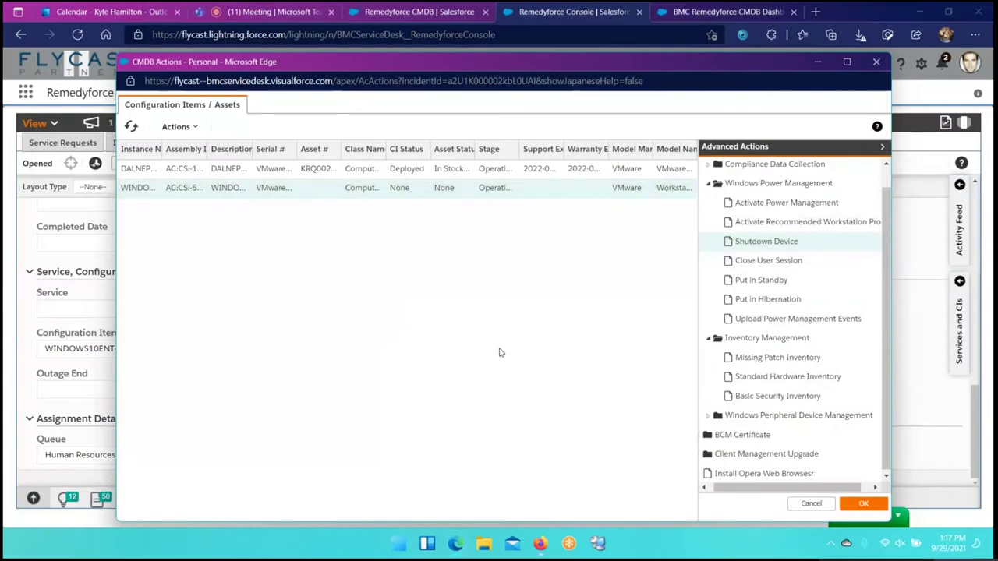
- Close CMDB Actions and reload incident IN00003038's Details view showing linked Shutdown Device task 00003478
click(877, 62)
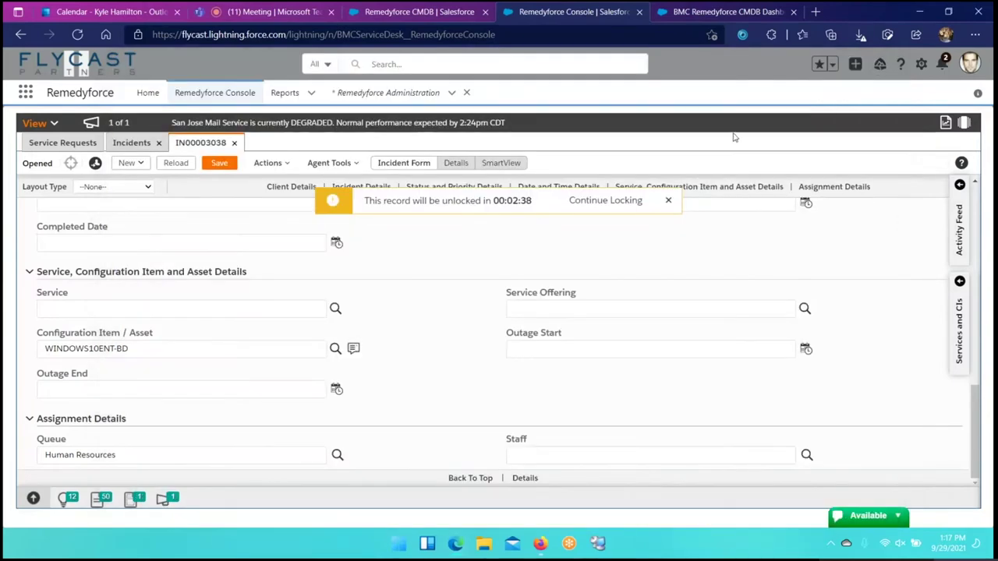
click(455, 164)
click(177, 163)
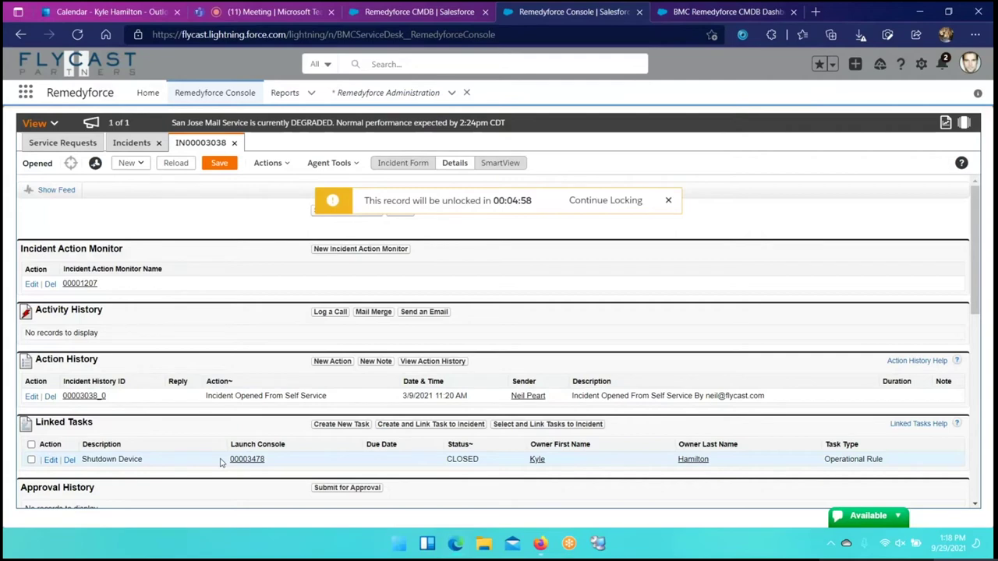
- Dismiss the unlock notice and show IN00003038's Incident Form with WINDOWS10ENT-BD and Human Resources queue
click(669, 202)
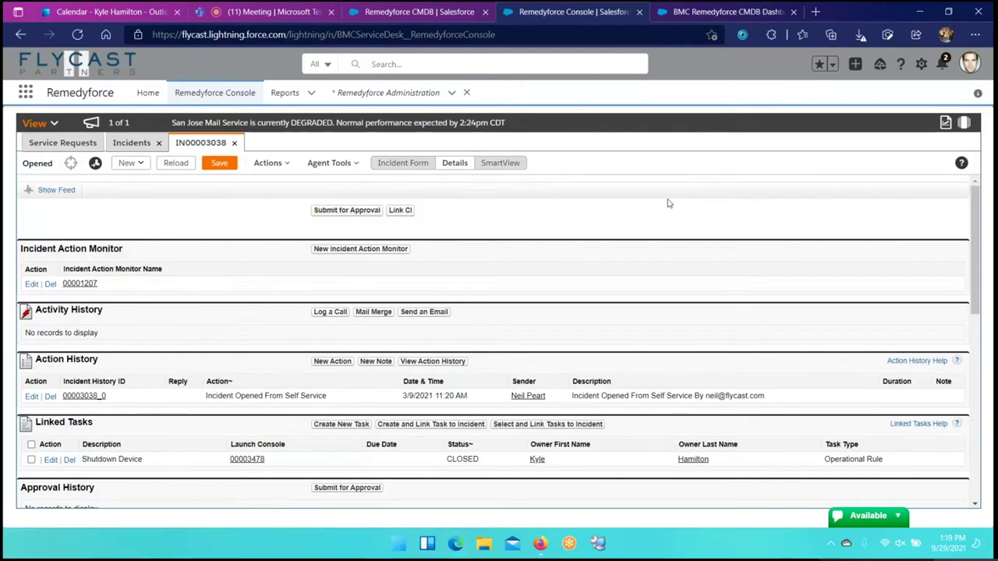
click(405, 163)
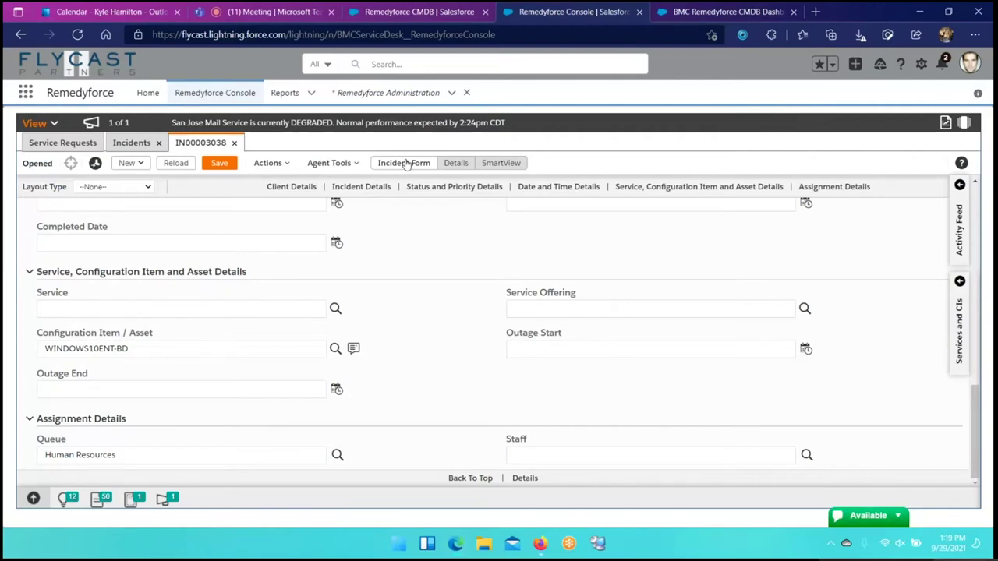
- Close incident IN00003038 and the incidents list, returning to SR All OPEN Service Requests
click(234, 144)
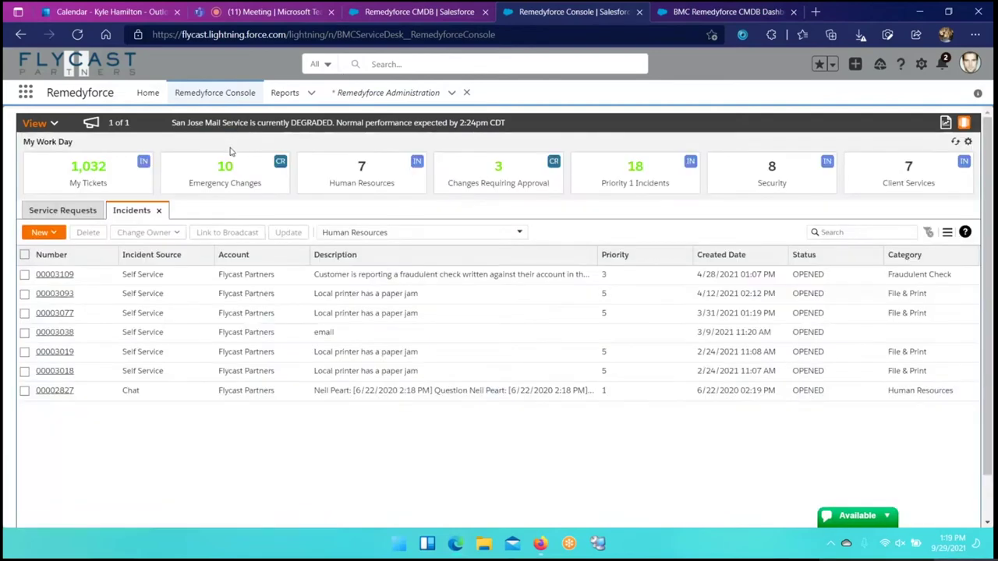
click(159, 212)
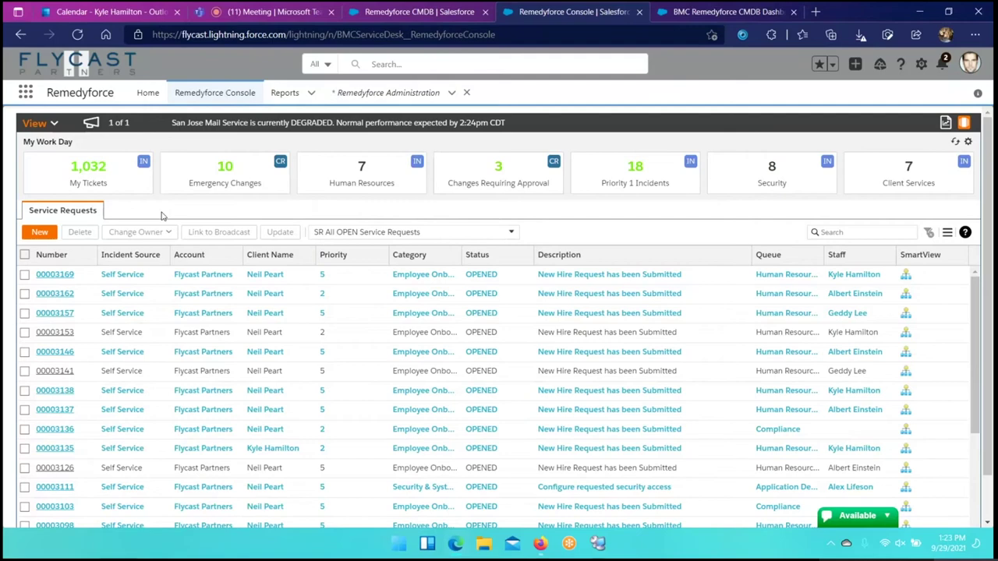
- Search the Self Service portal for 'firefox' and list the Service Requests results
key(alt+Tab)
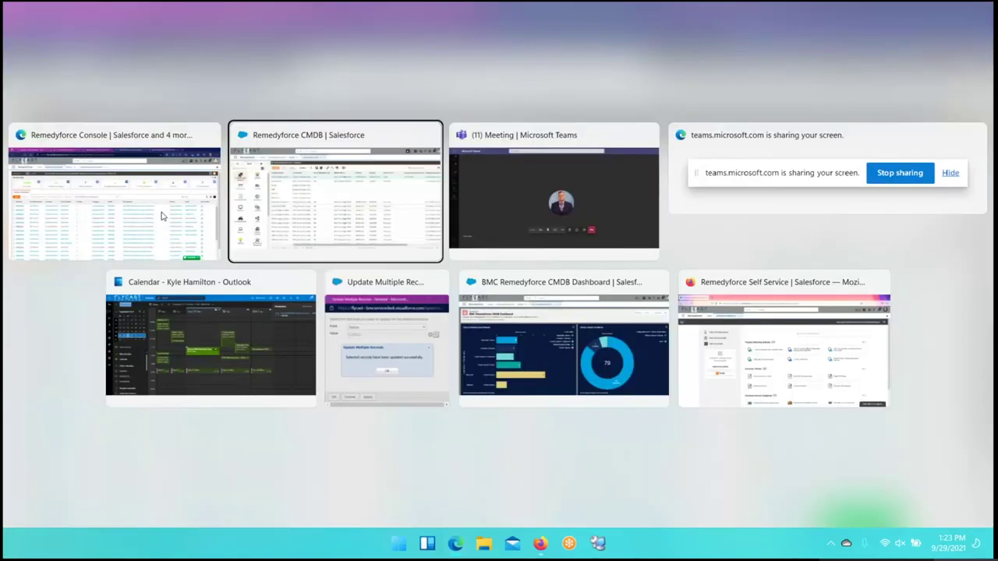
key(alt+Tab)
key(alt+Tab)
key(alt+Tab)
key(alt+Tab)
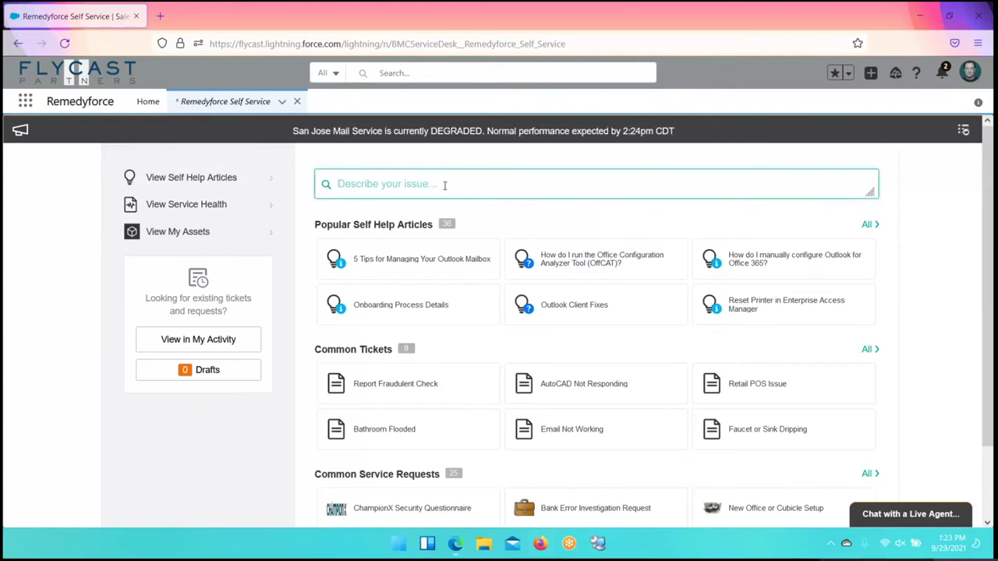
text(i need fire)
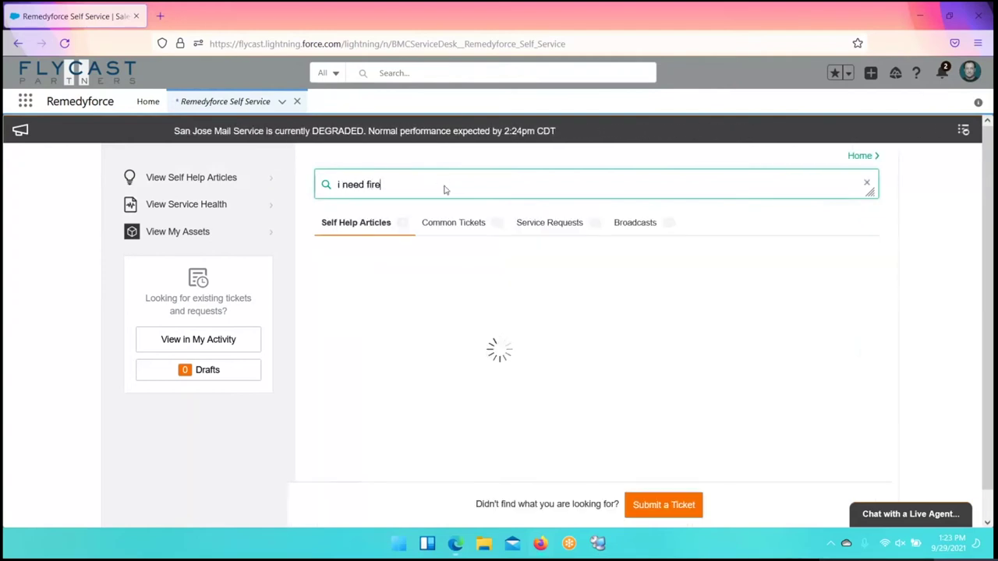
text(fox)
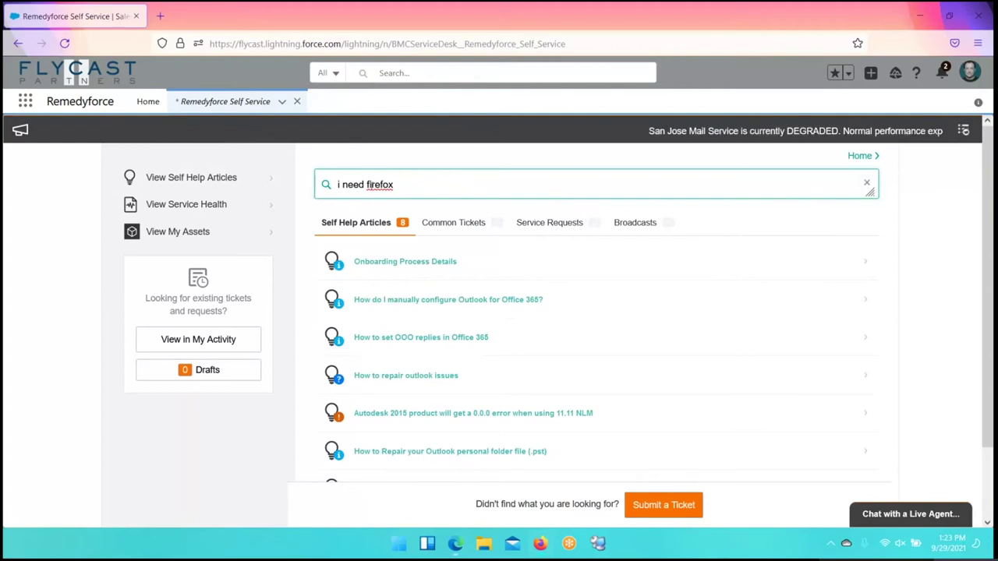
click(365, 185)
key(BackSpace)
key(BackSpace)
key(BackSpace)
key(BackSpace)
key(BackSpace)
key(BackSpace)
key(BackSpace)
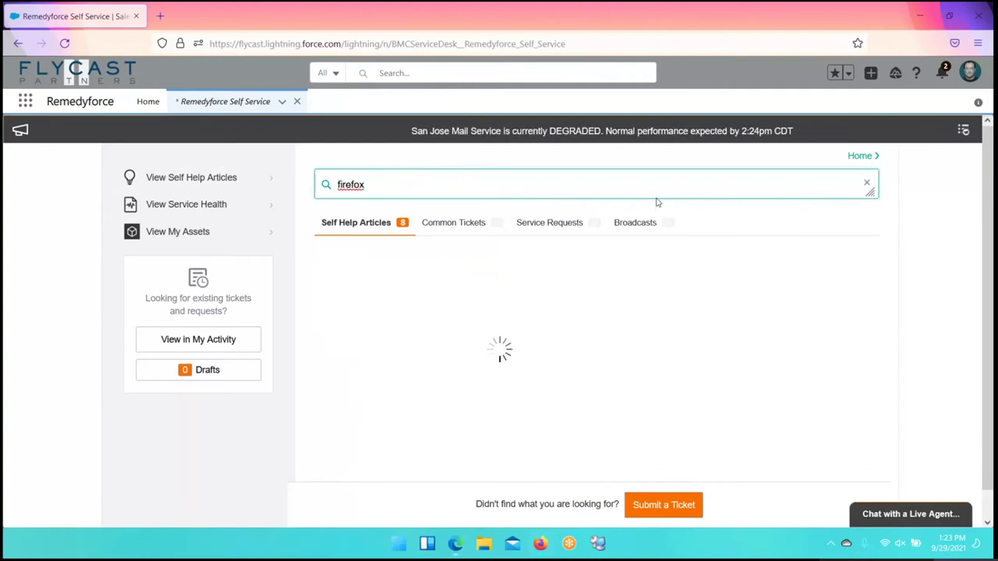
click(596, 222)
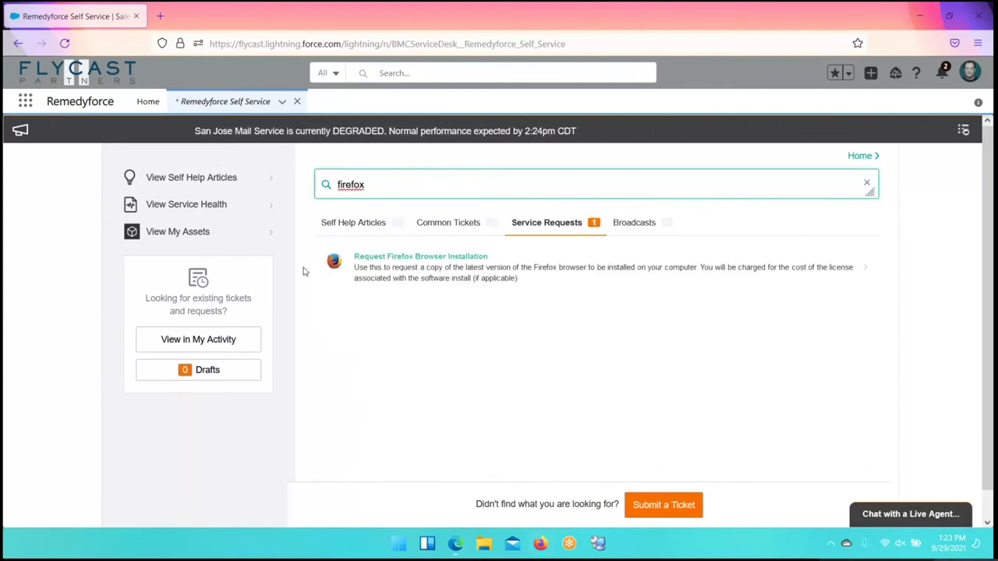
- Submit the Request Firefox Browser Installation service request, creating request 00004145
click(418, 260)
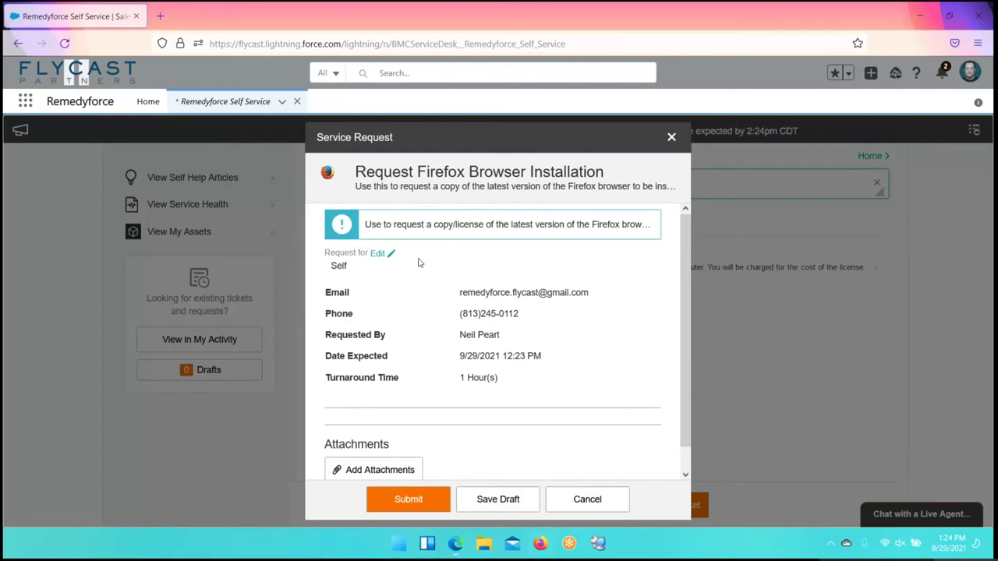
click(408, 502)
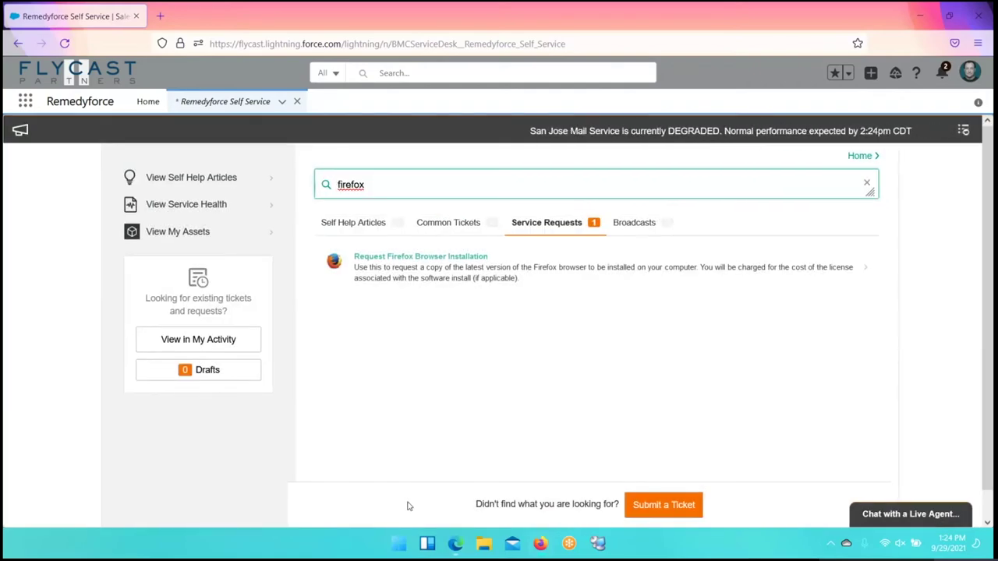
- List my assets and expand DELLM4400's details: Computer Systems, Deployed, Reserved
click(205, 238)
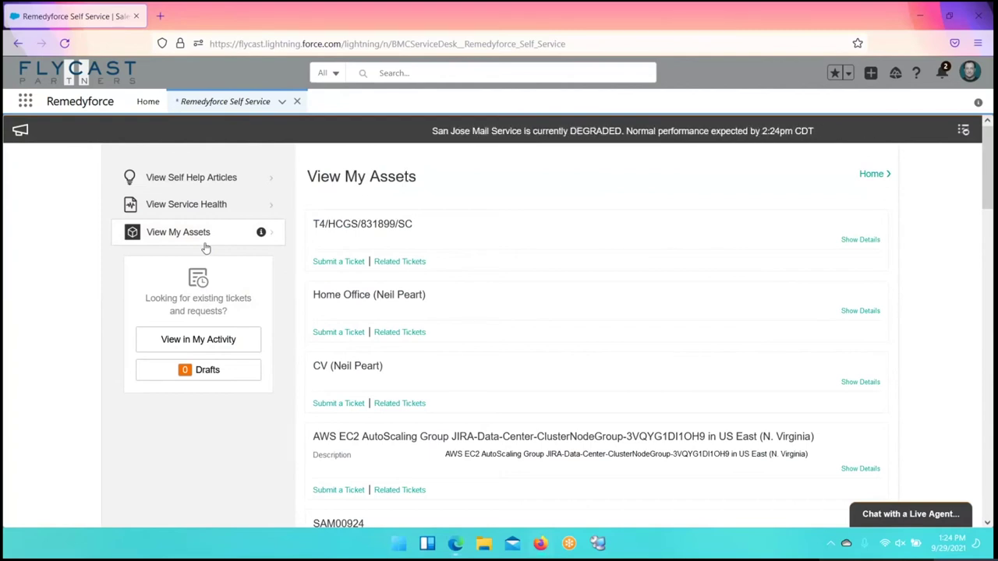
scroll(609, 366, down, 4)
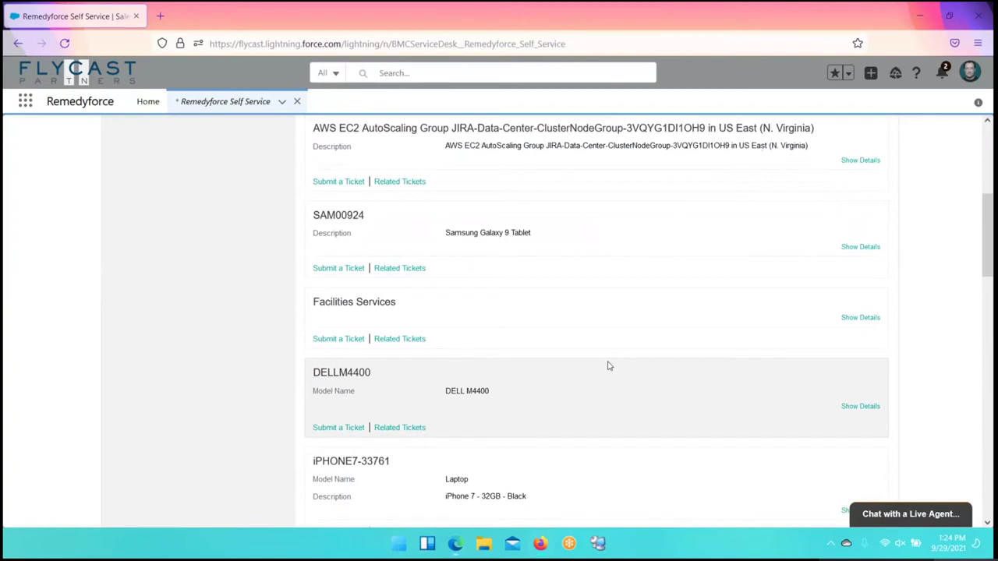
click(862, 409)
scroll(743, 434, down, 2)
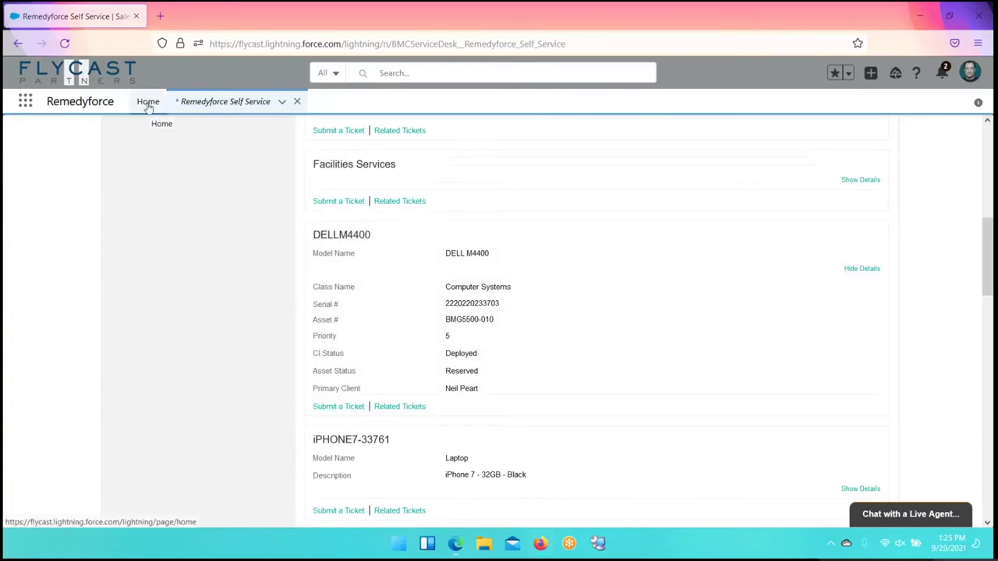
- Switch back to the Remedyforce Console window showing open service requests
key(alt+Tab)
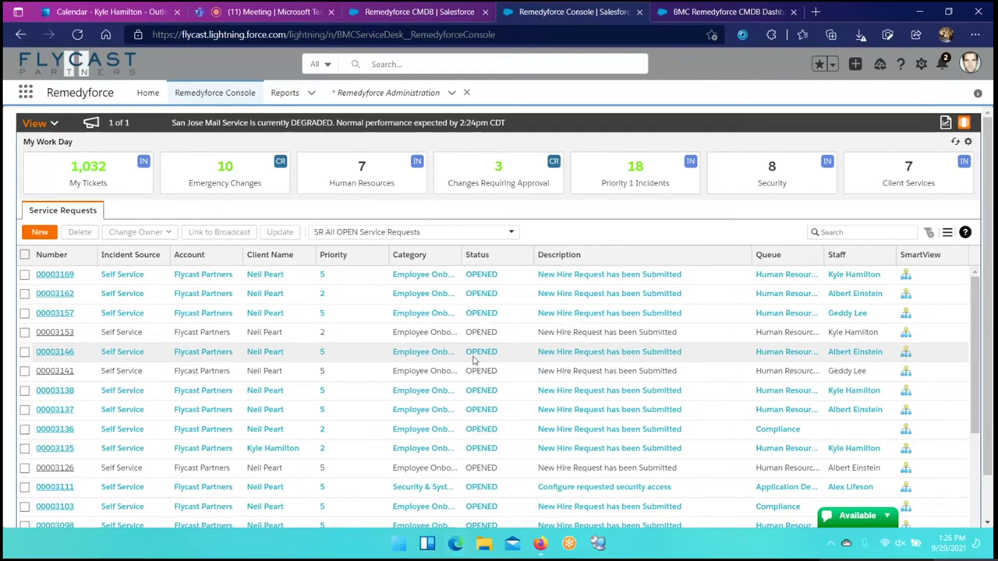
- Switch the Service Requests list to the 'SR All FULFILLED Requests' view
click(512, 233)
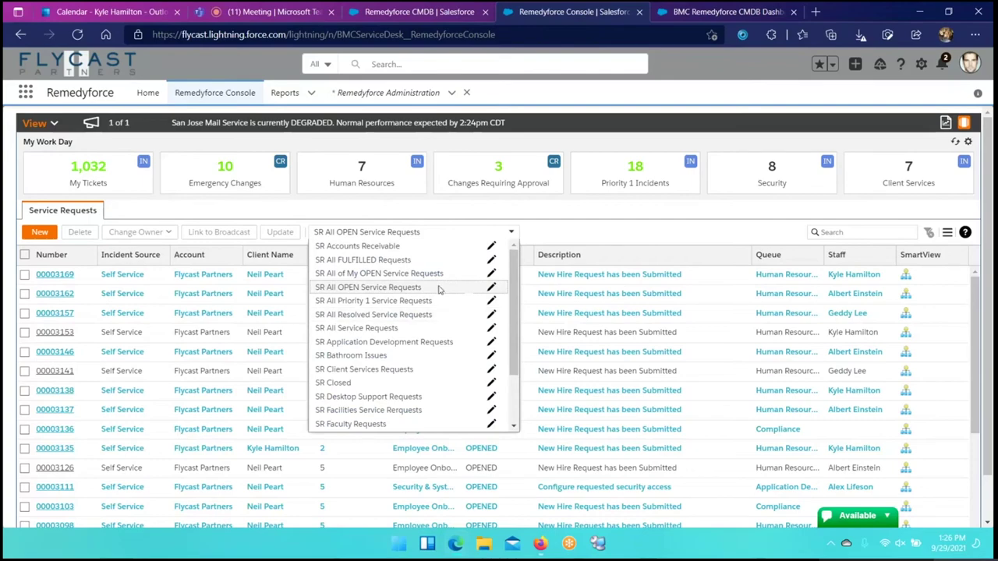
click(441, 260)
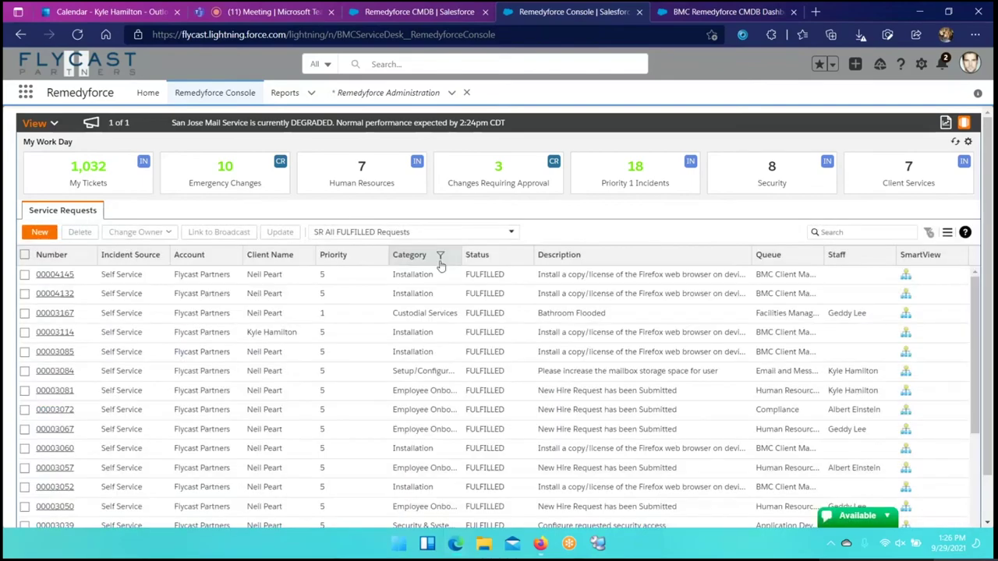